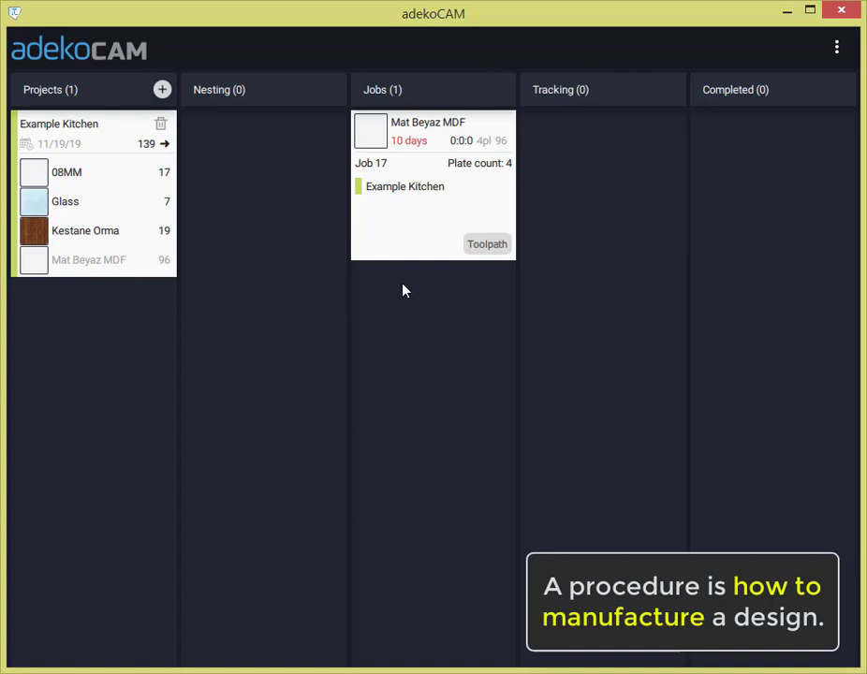
Open the toolpath of the Mat Beyaz MDF job and look through its four nested plates.
left_click(484, 251)
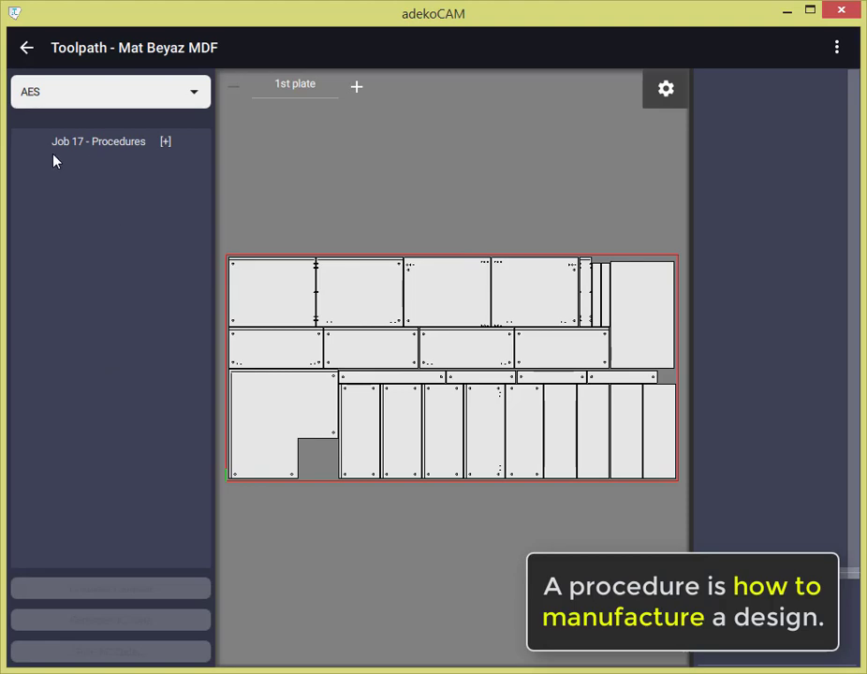
left_click_drag(422, 328, 432, 137)
left_click(356, 88)
left_click(356, 88)
left_click(356, 88)
left_click(234, 97)
left_click(234, 96)
left_click(234, 96)
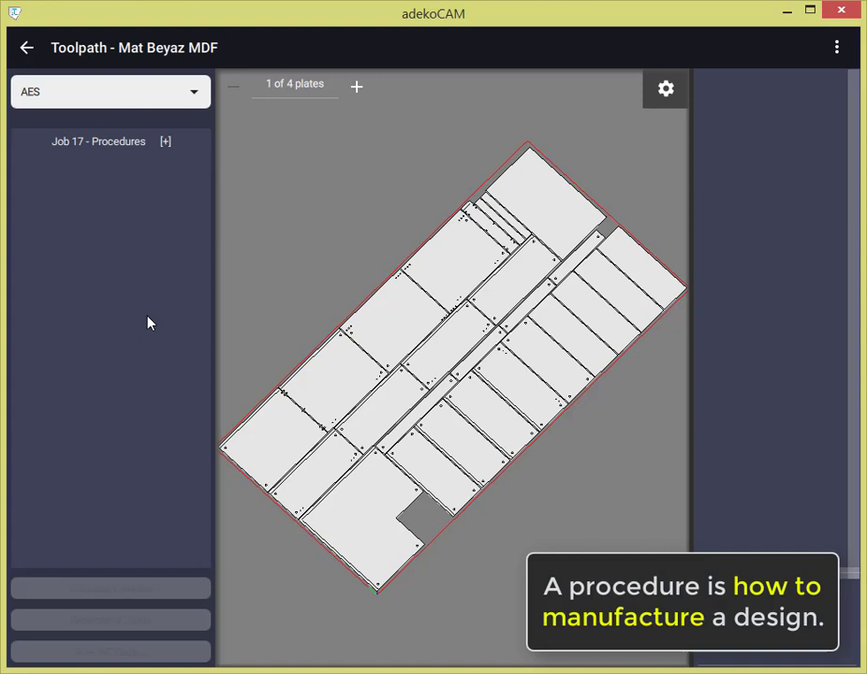
Create a new procedure named ADeko for Job 17 and make it the active one.
left_click(166, 143)
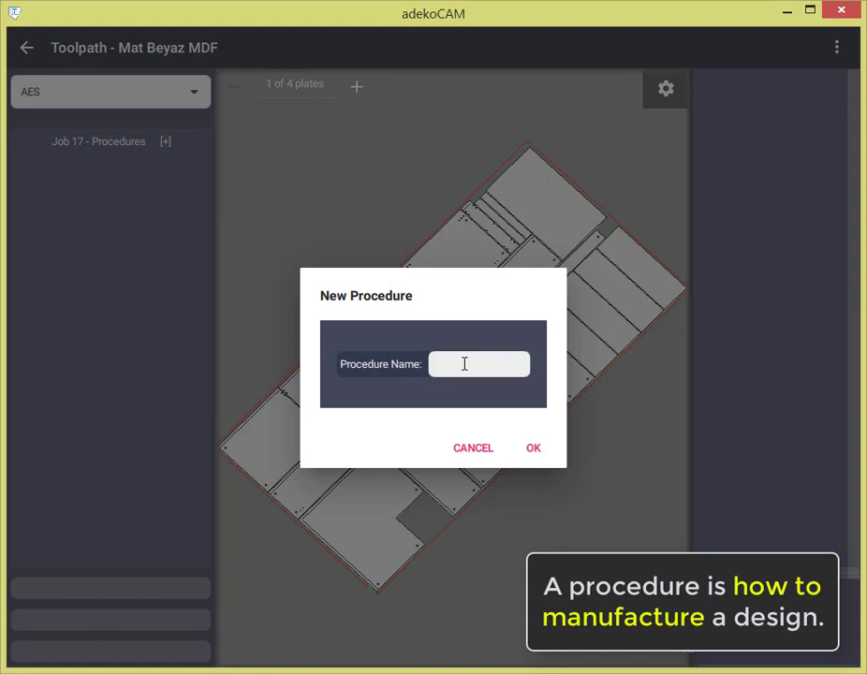
type("ADeko")
left_click(531, 451)
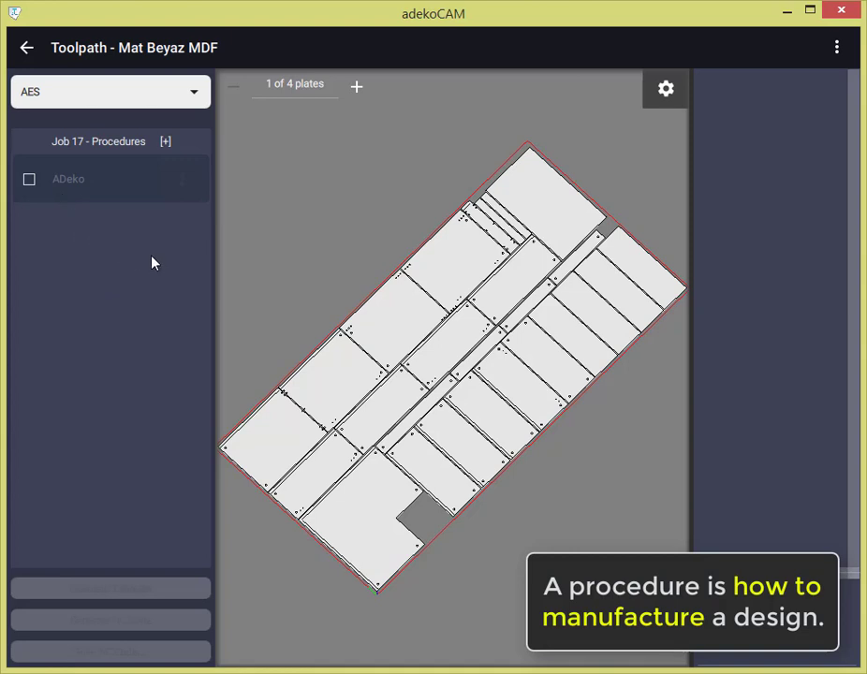
left_click(29, 181)
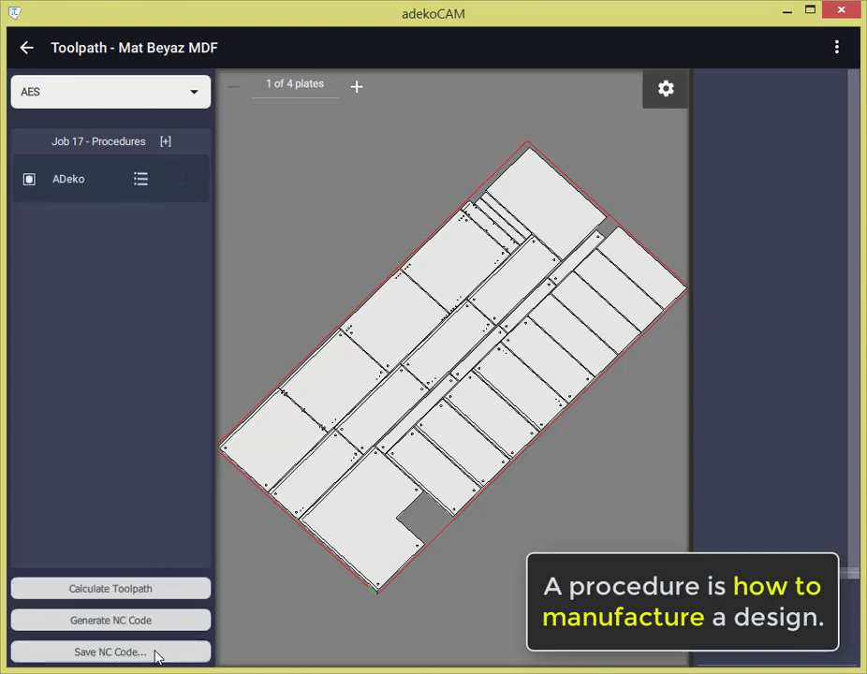
Add the PANEL and HOLE_8_V layers to the ADeko procedure.
left_click(140, 181)
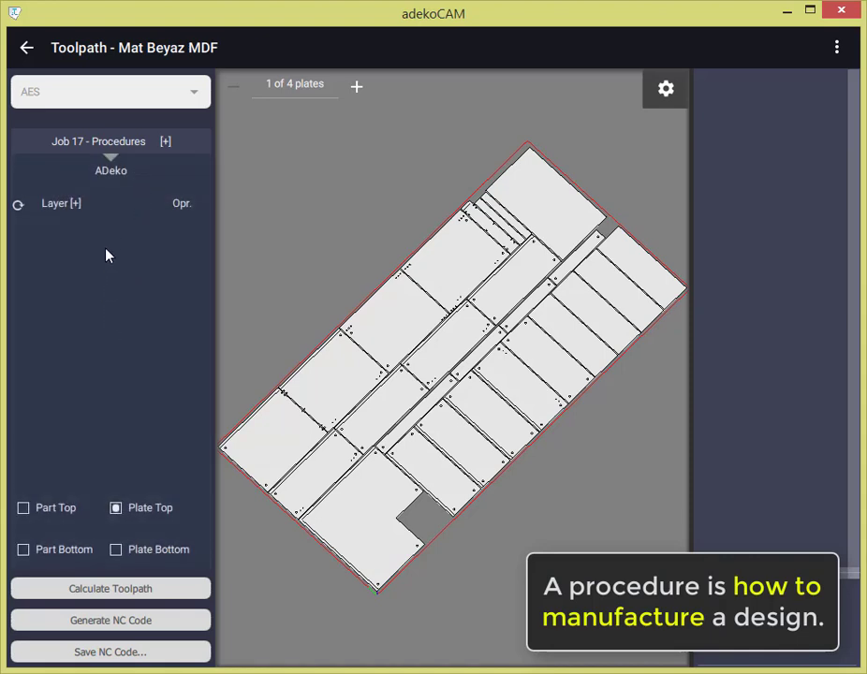
left_click(75, 206)
left_click(515, 351)
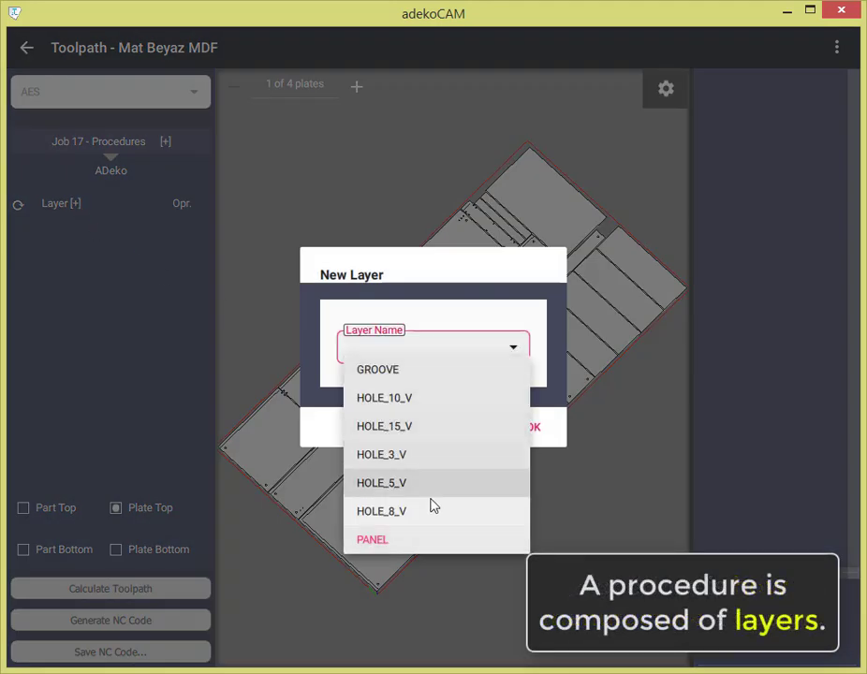
left_click(405, 547)
left_click(531, 427)
left_click(76, 203)
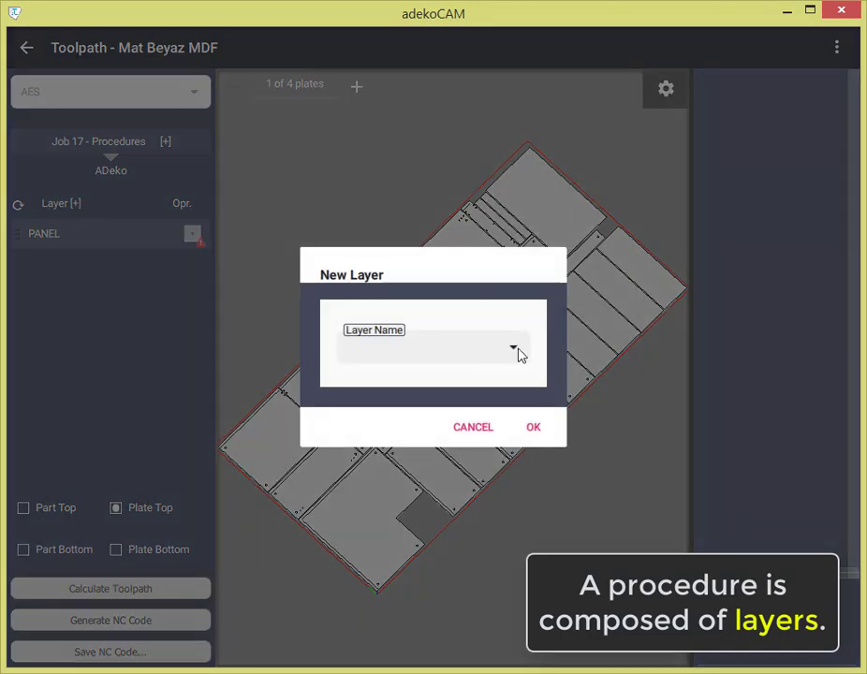
left_click(517, 351)
left_click(409, 511)
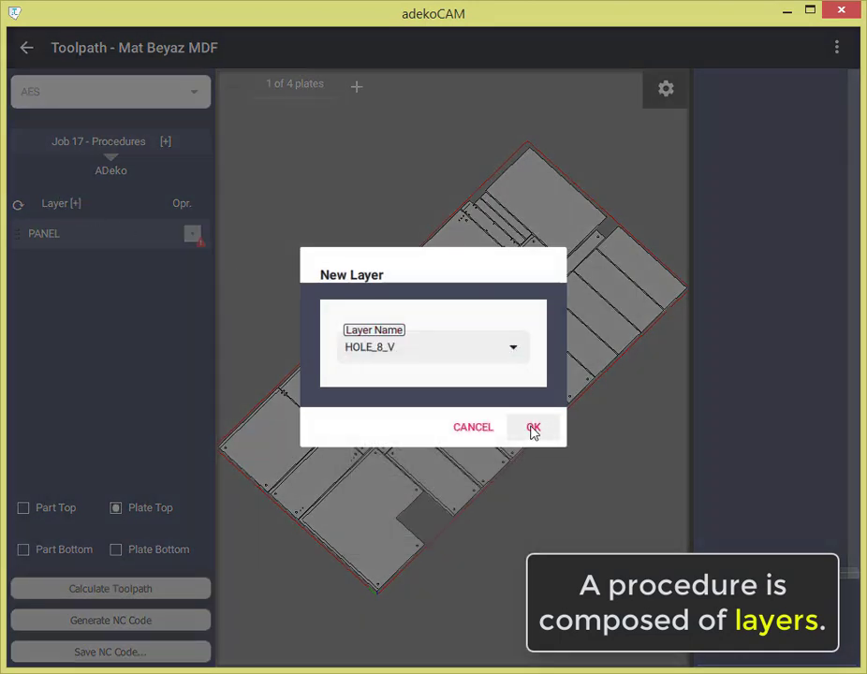
left_click(532, 428)
Add the HOLE_5_V and HOLE_3_V layers to the procedure.
left_click(77, 203)
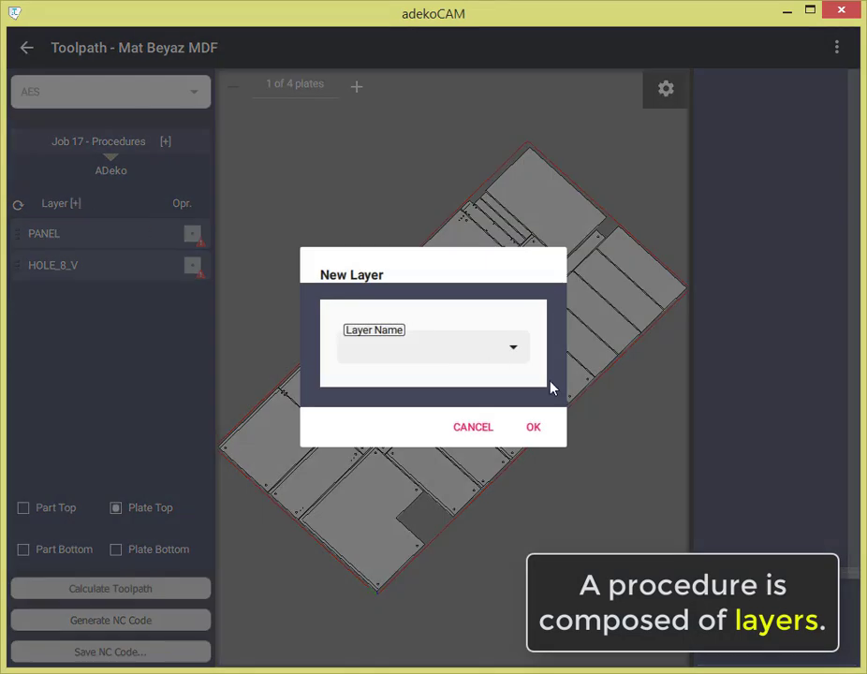
left_click(513, 349)
left_click(417, 484)
left_click(529, 432)
left_click(76, 203)
left_click(513, 349)
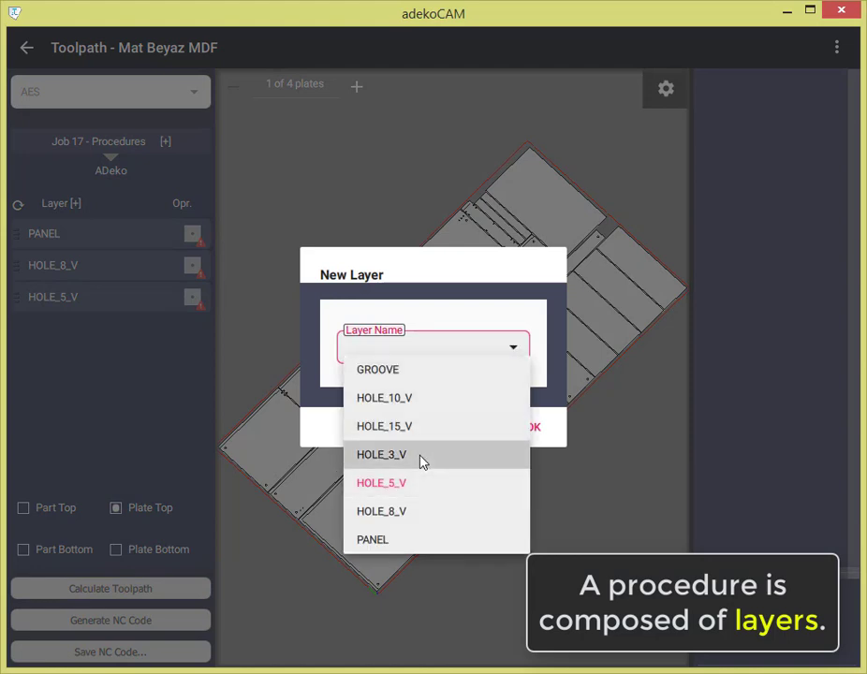
left_click(420, 456)
left_click(532, 428)
Add the remaining HOLE_15_V, HOLE_10_V and GROOVE layers to the procedure.
left_click(76, 204)
left_click(514, 350)
left_click(437, 429)
left_click(529, 427)
left_click(76, 204)
left_click(514, 350)
left_click(421, 399)
left_click(535, 431)
left_click(76, 203)
left_click(514, 350)
left_click(416, 373)
left_click(531, 429)
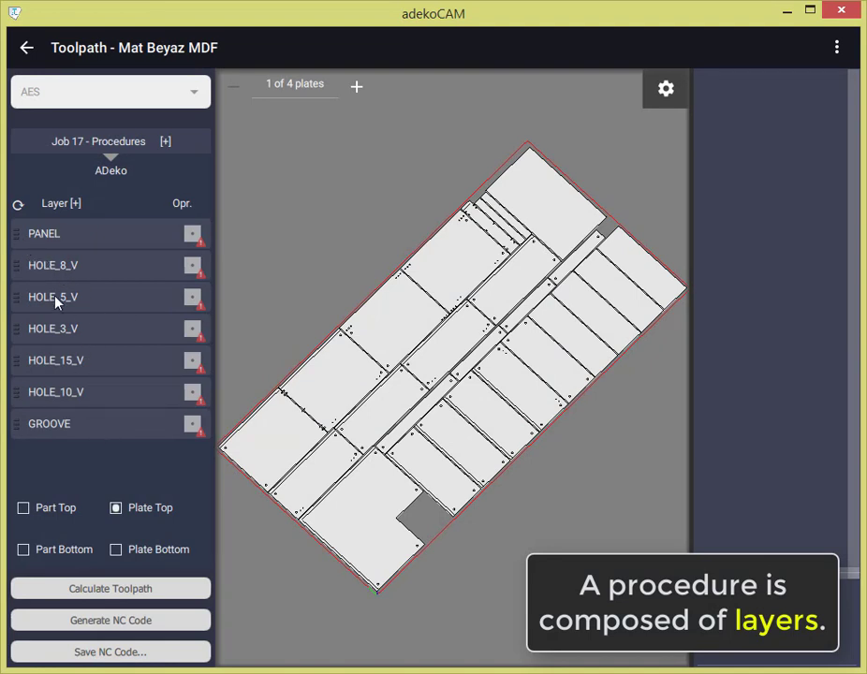
Reorder the layers to GROOVE, HOLE_10_V, HOLE_5_V, HOLE_8_V, HOLE_3_V, HOLE_15_V and PANEL.
left_click_drag(15, 235, 10, 458)
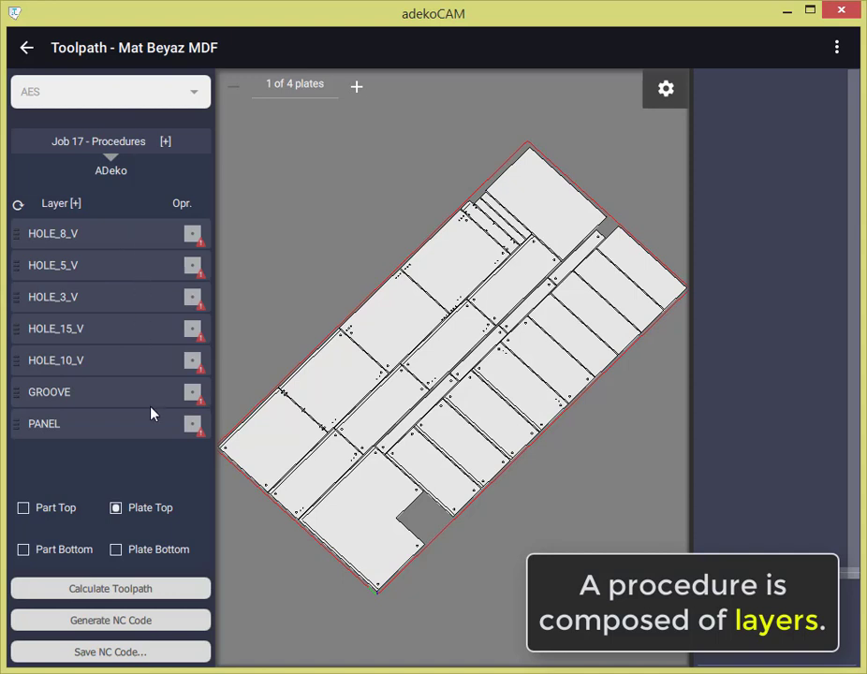
left_click_drag(15, 394, 22, 240)
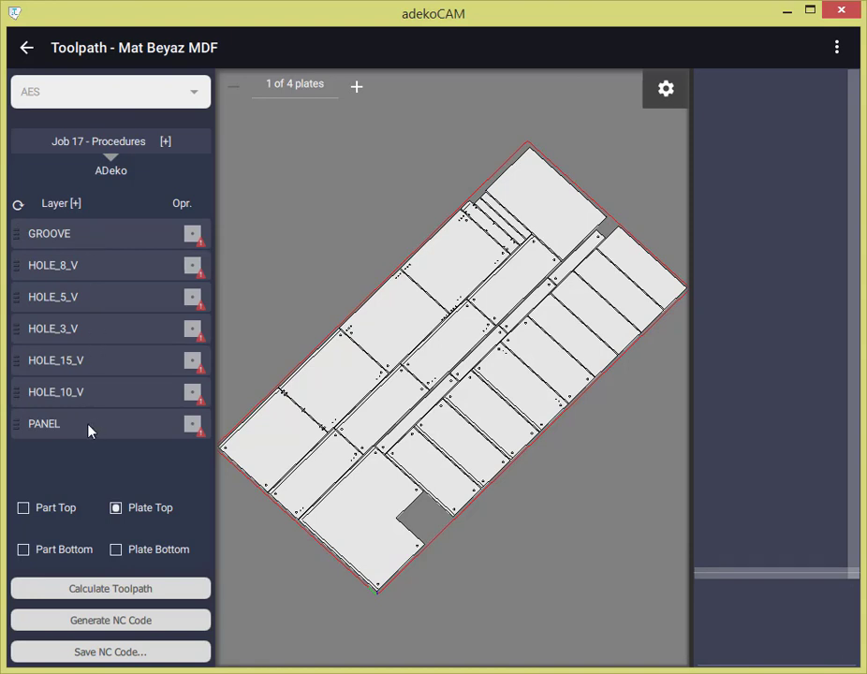
mouse_move(20, 395)
left_mouse_down()
mouse_move(18, 270)
mouse_move(19, 373)
left_mouse_up()
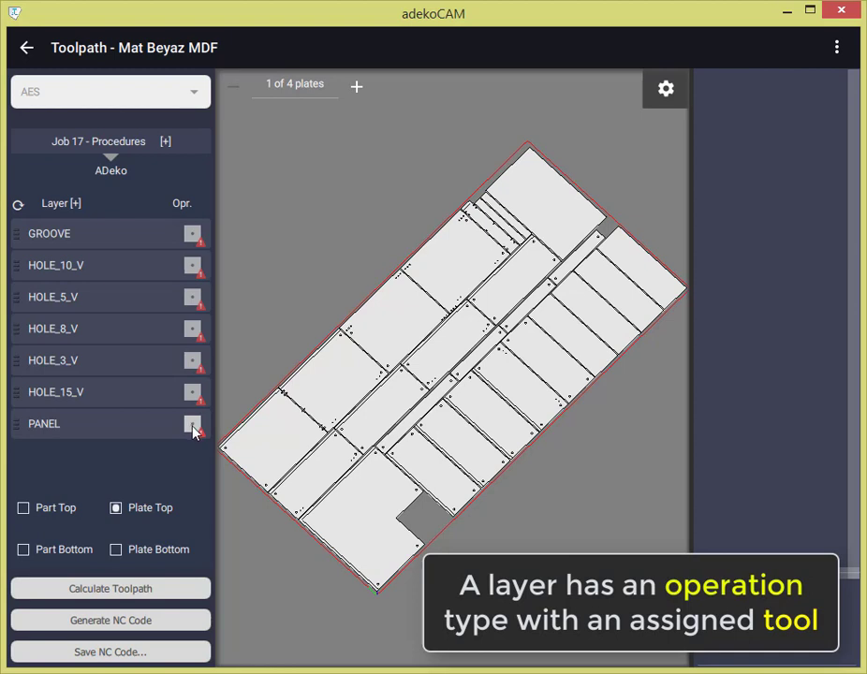
Give the GROOVE layer a Groove operation with the 8mmEndMill tool and take its depth from the entity.
left_click(192, 236)
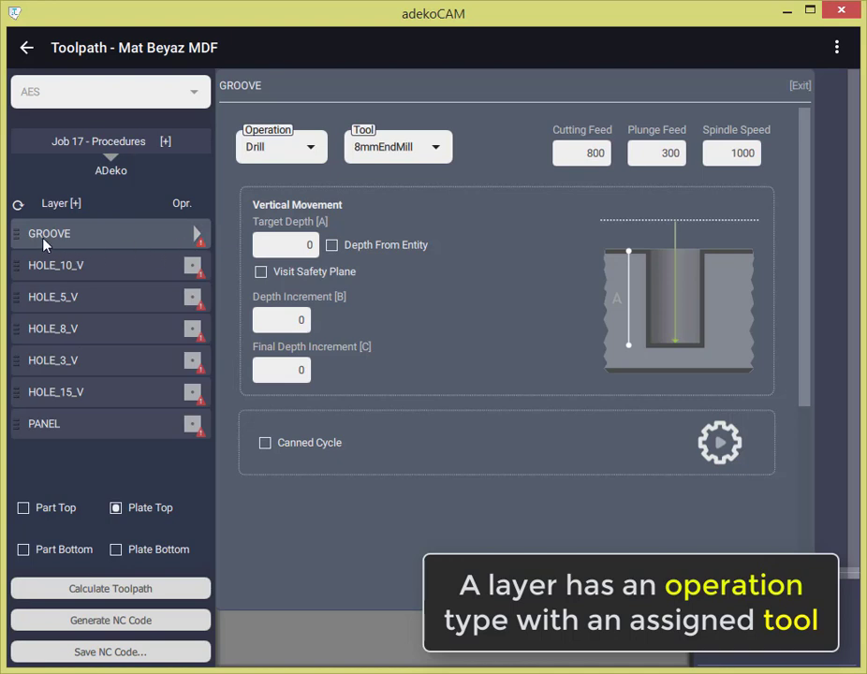
left_click(282, 148)
left_click(266, 188)
left_click(379, 155)
left_click(388, 75)
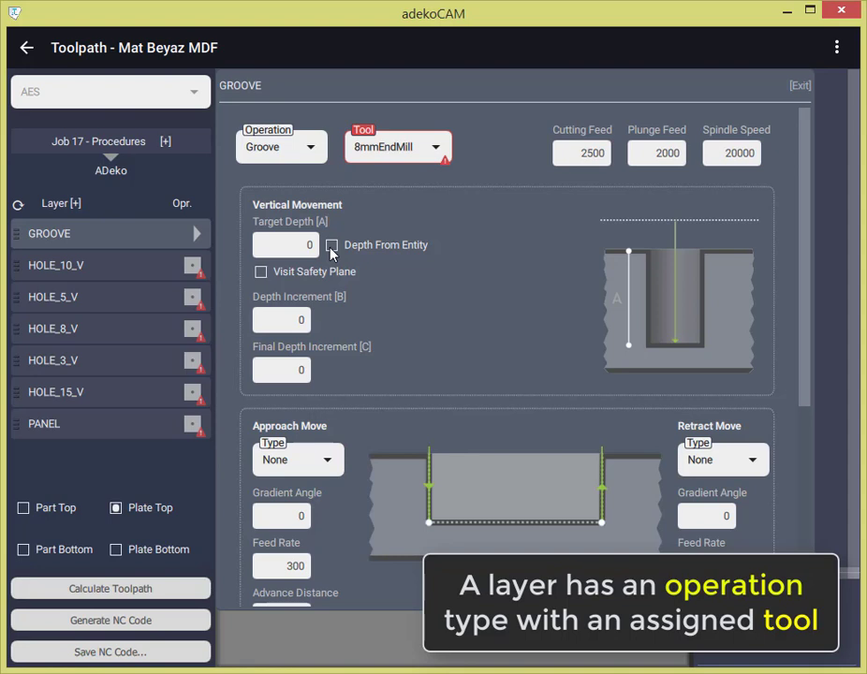
left_click(279, 249)
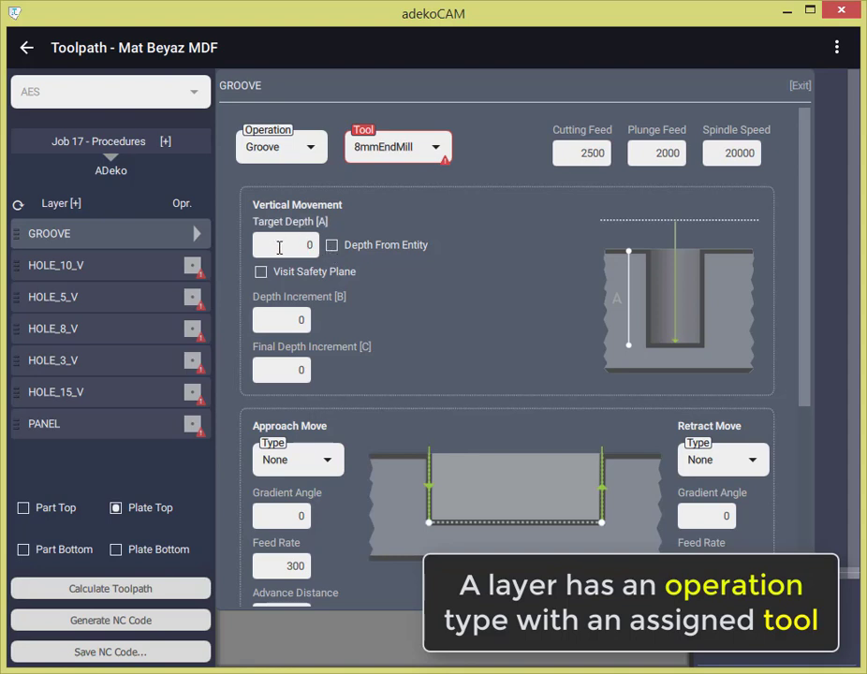
left_click(330, 251)
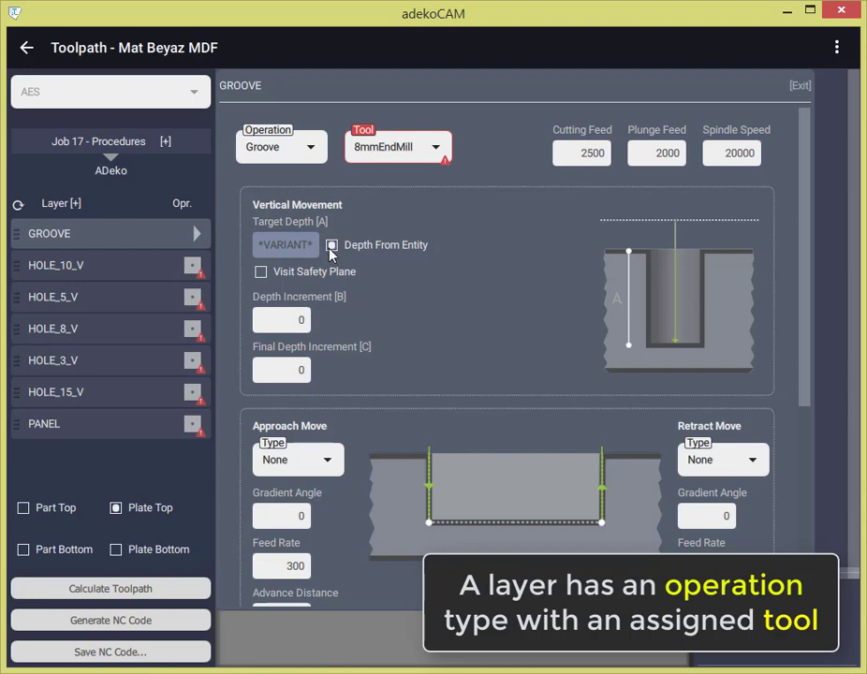
Set the HOLE_10_V layer to a MultiDrill operation with its depth taken from the entity.
left_click(194, 268)
left_click(291, 154)
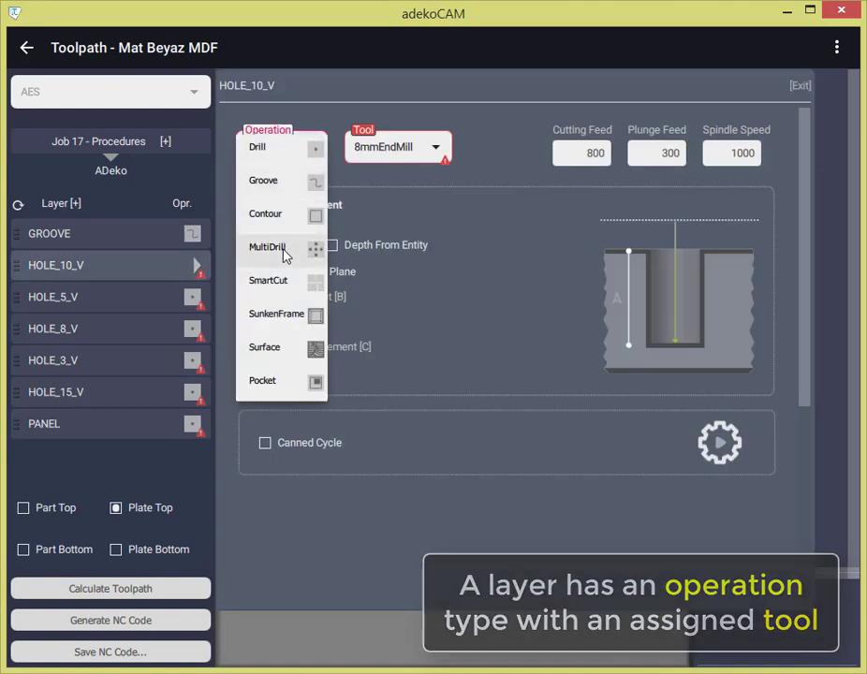
left_click(272, 248)
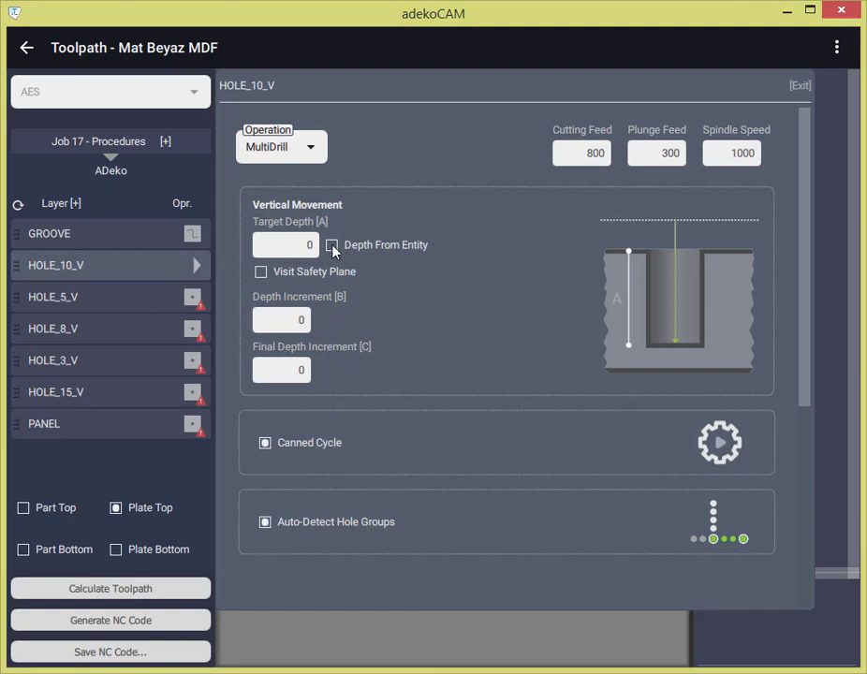
left_click(333, 245)
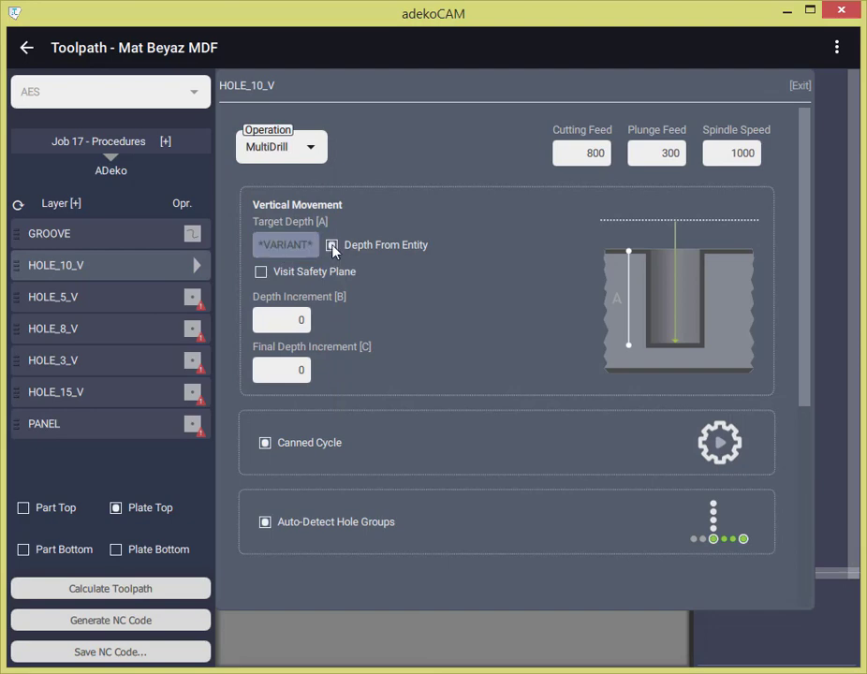
Set the HOLE_5_V layer to a MultiDrill operation with its depth taken from the entity.
left_click(194, 298)
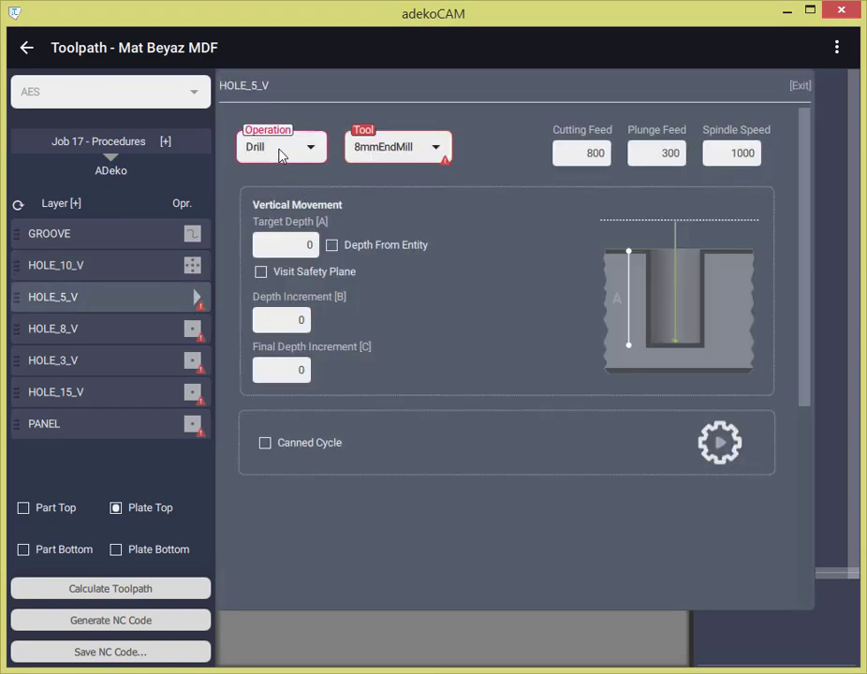
left_click(279, 154)
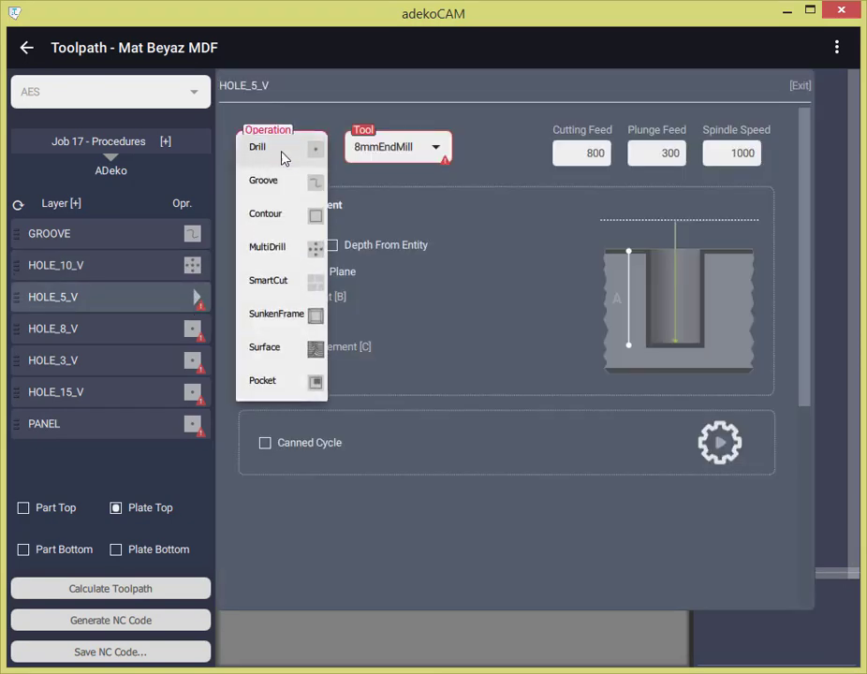
left_click(278, 249)
left_click(333, 246)
Set the HOLE_8_V layer to a MultiDrill operation with its depth taken from the entity.
left_click(194, 332)
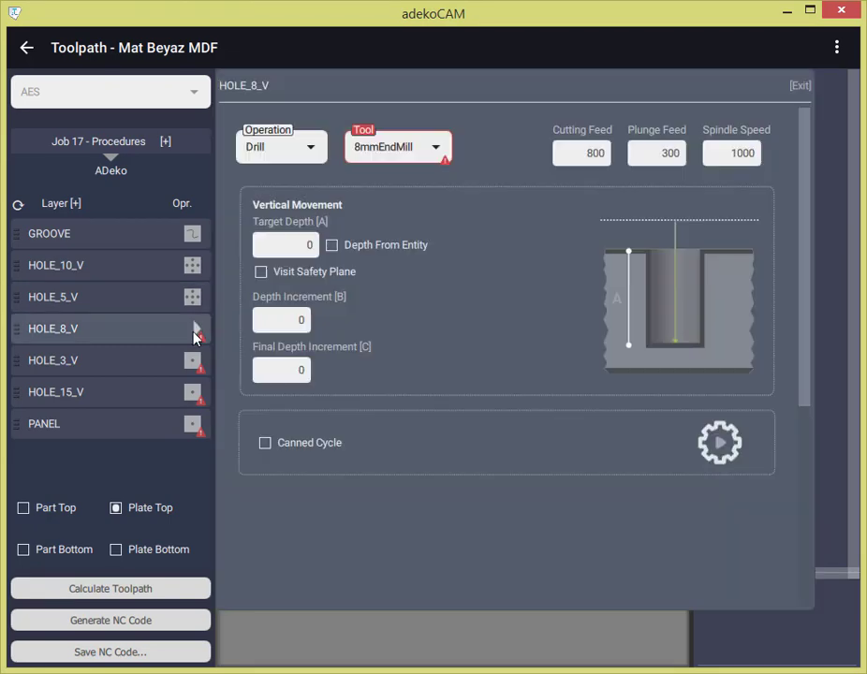
left_click(310, 152)
left_click(269, 248)
left_click(333, 245)
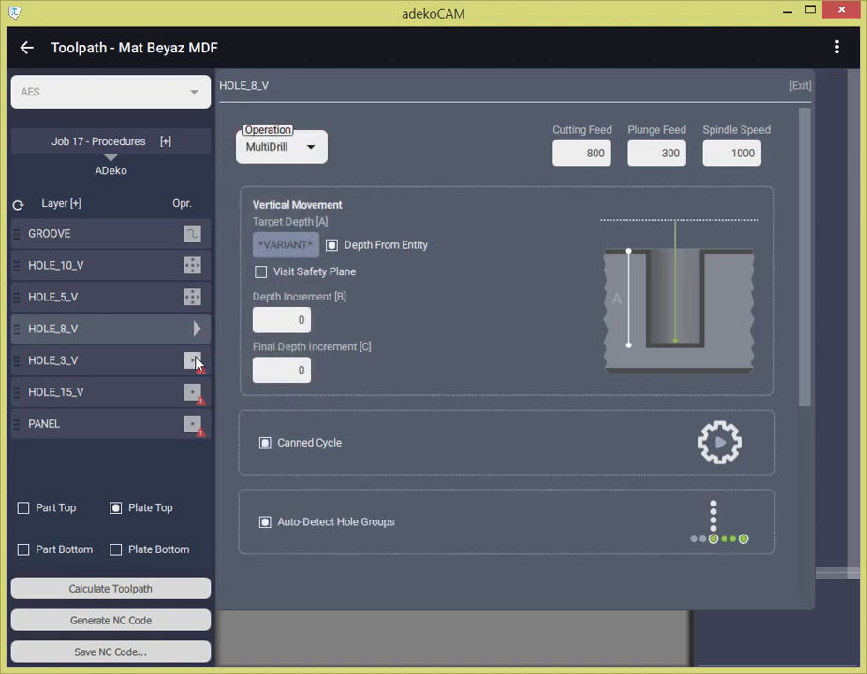
Set the HOLE_3_V layer to a MultiDrill operation with its depth taken from the entity.
left_click(194, 361)
left_click(194, 358)
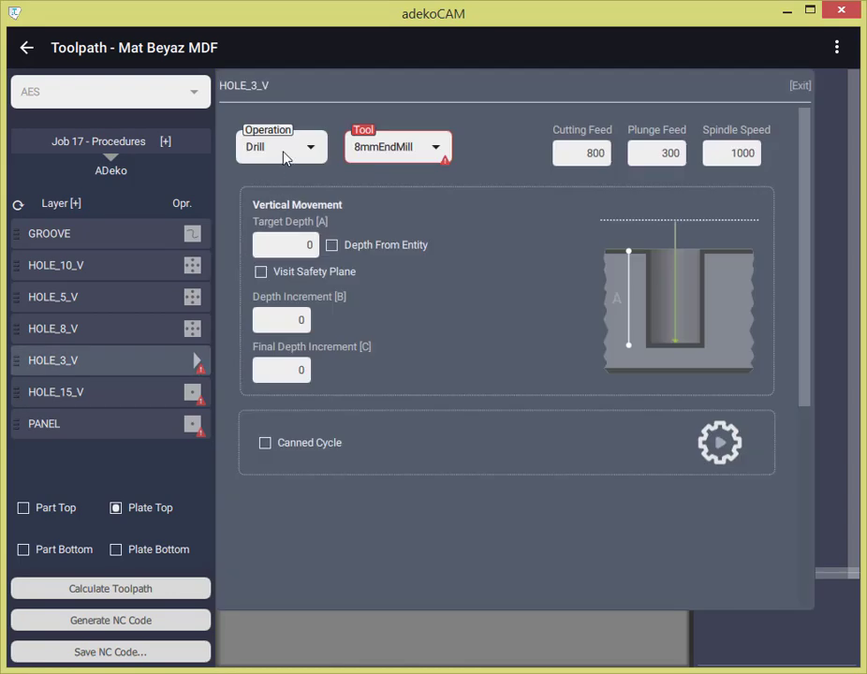
left_click(305, 151)
left_click(267, 249)
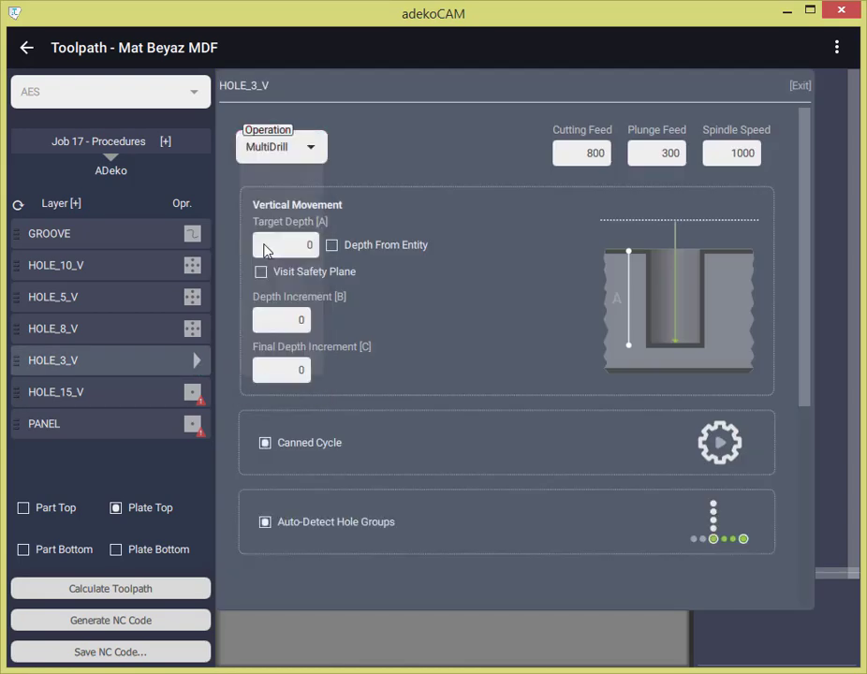
left_click(333, 246)
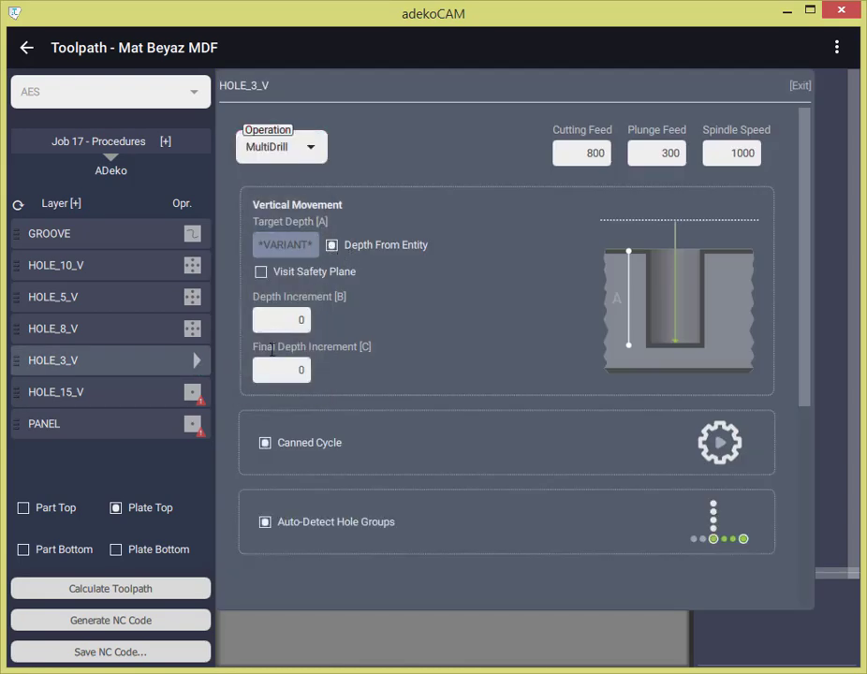
Set the HOLE_15_V layer to a MultiDrill operation with its depth taken from the entity.
left_click(194, 397)
left_click(194, 397)
left_click(294, 153)
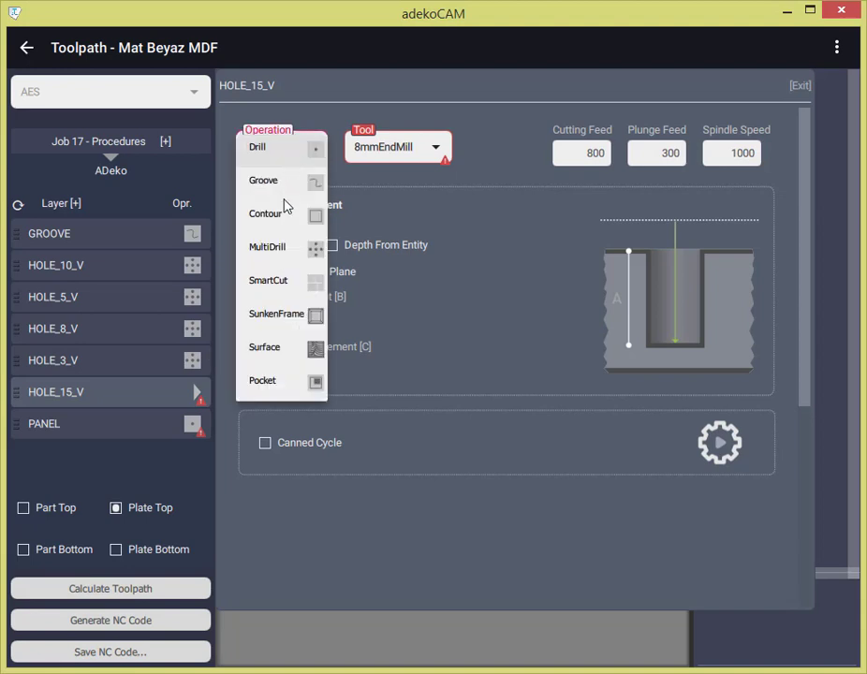
left_click(271, 248)
left_click(333, 246)
Leave the layer settings, read the error report of the ADeko procedure, and return to its layer list.
left_click(192, 427)
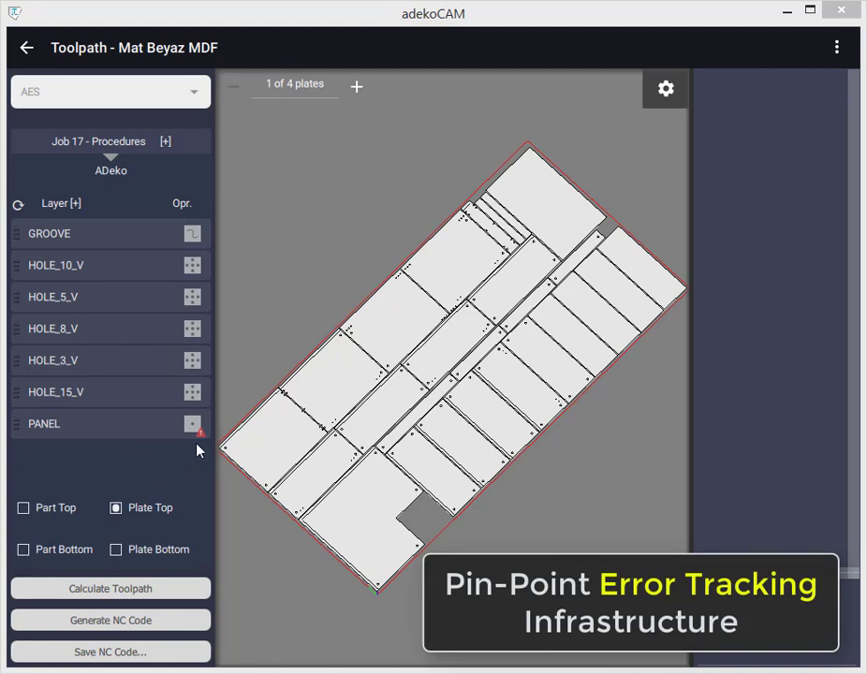
left_click(129, 144)
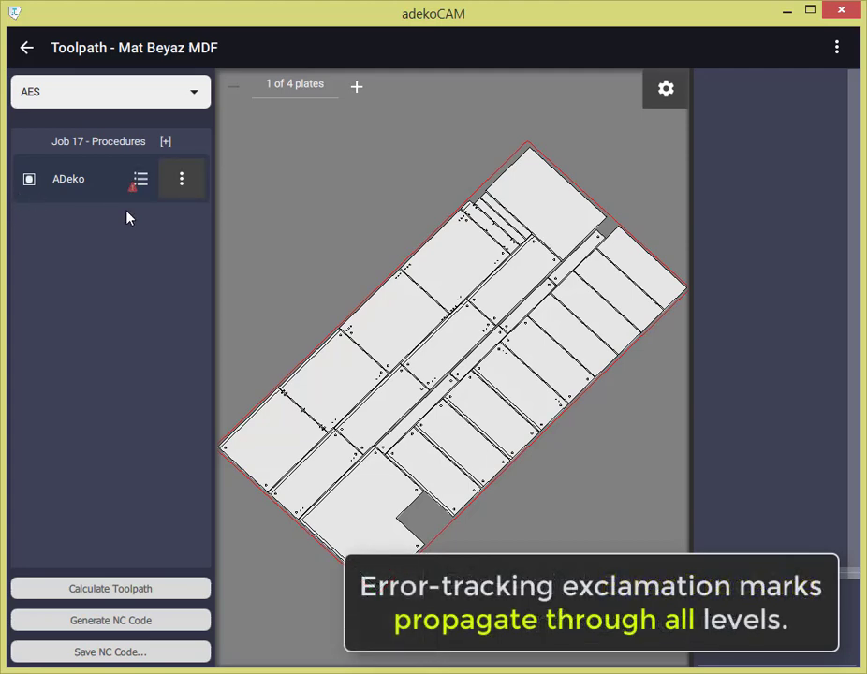
left_click(133, 192)
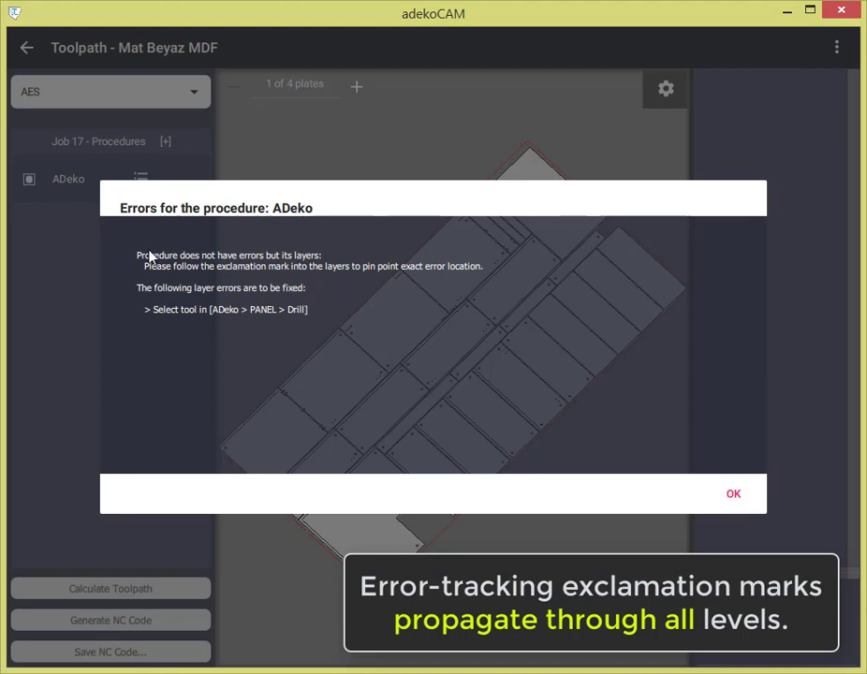
left_click(735, 496)
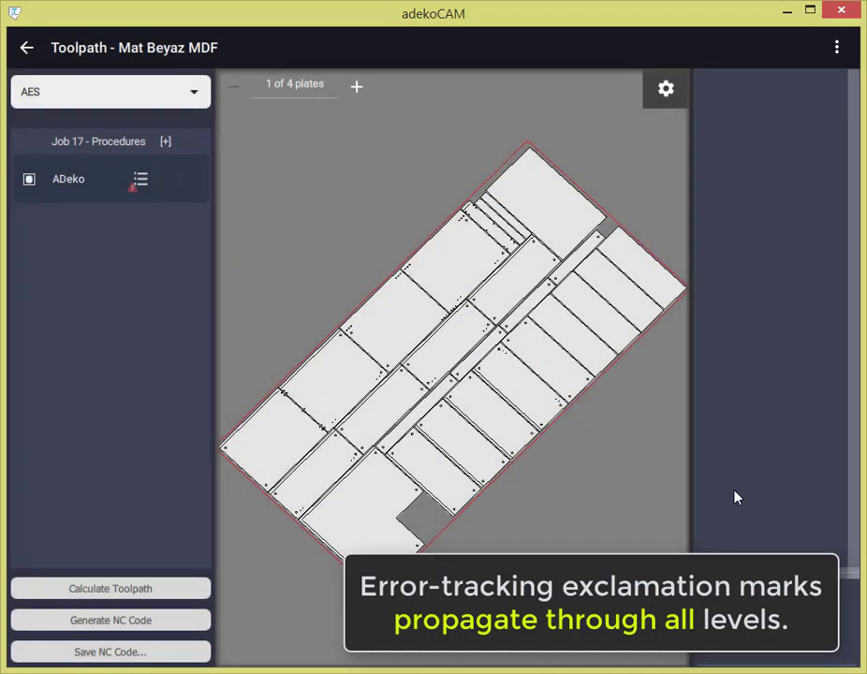
left_click(143, 180)
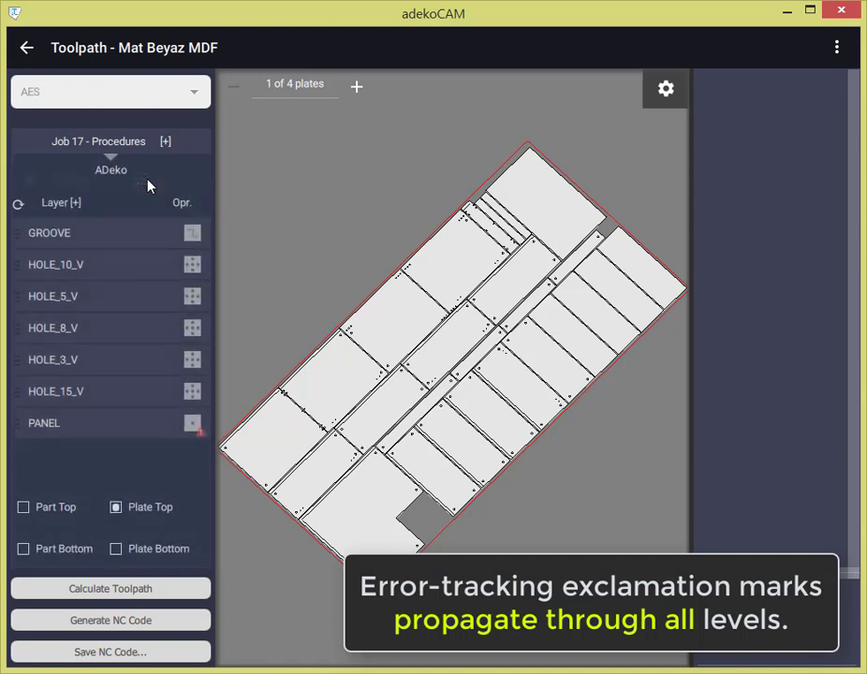
Read the tool error on the PANEL layer's Drill operation and resolve it by selecting an 8mmEndMill tool.
left_click(190, 430)
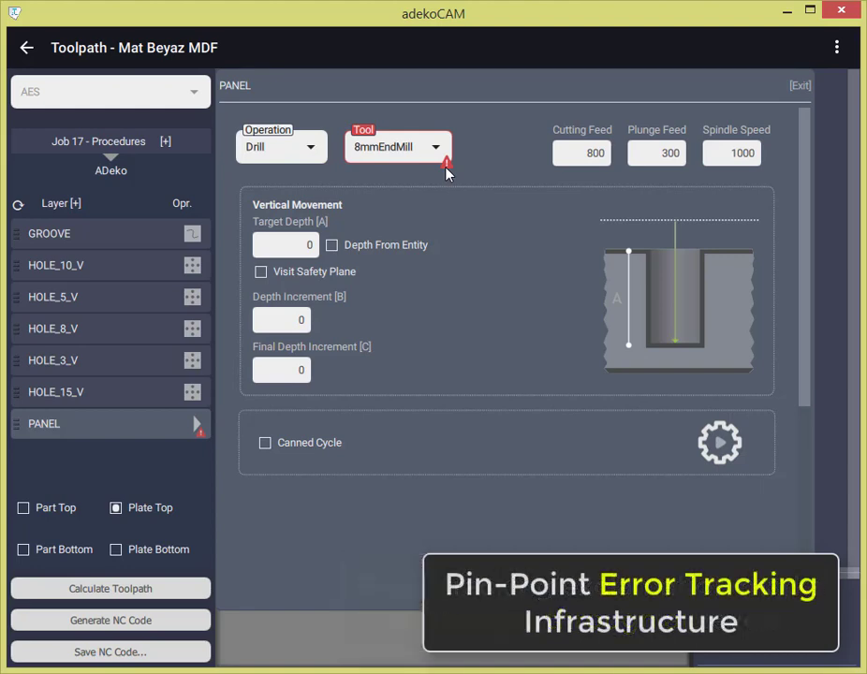
left_click(446, 169)
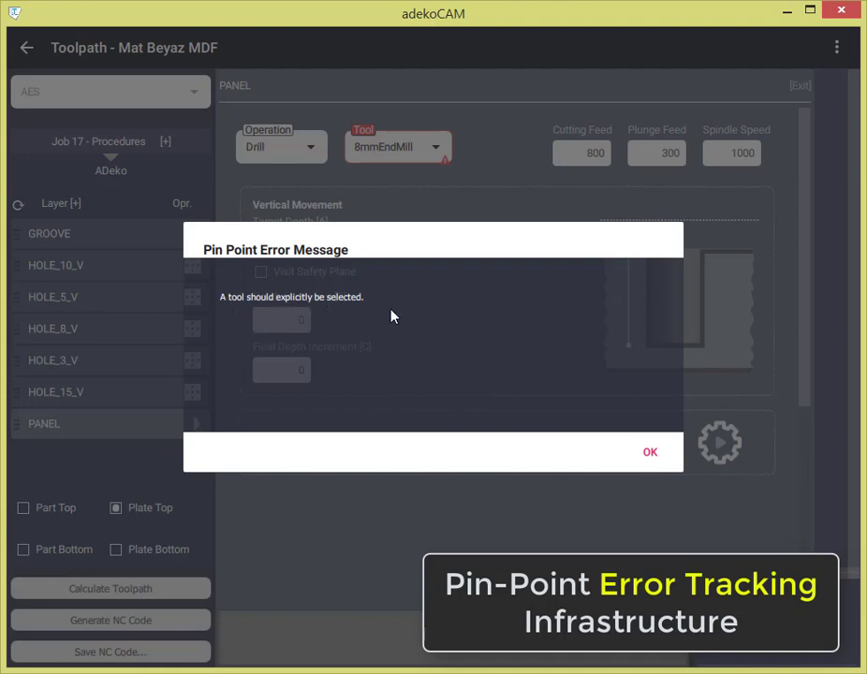
left_click(649, 449)
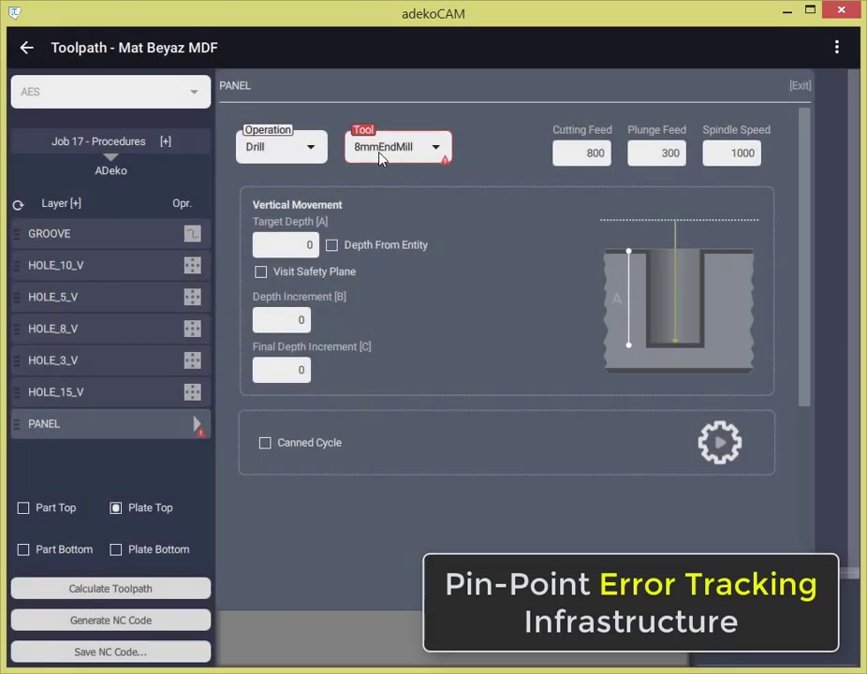
left_click(382, 153)
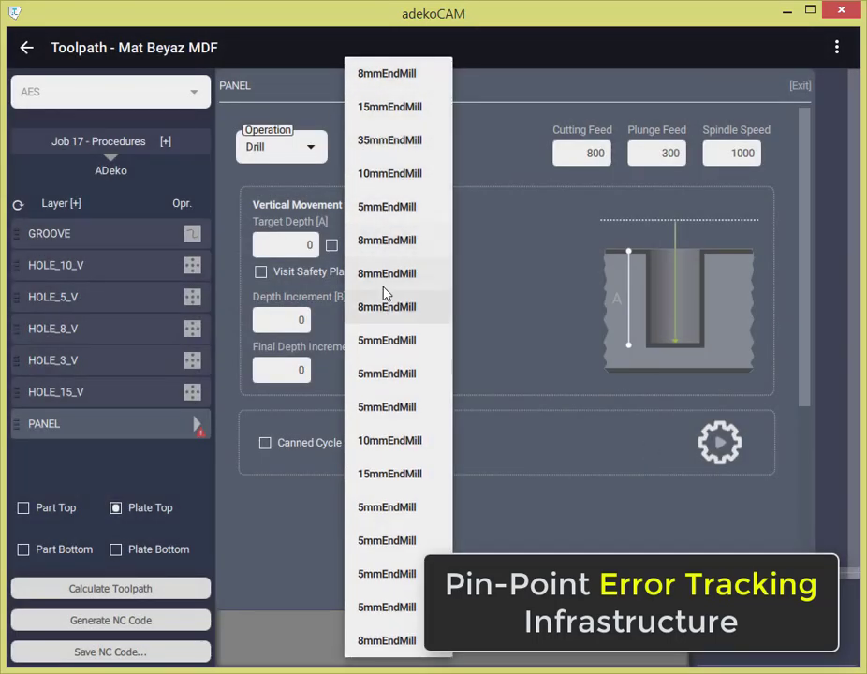
left_click(381, 243)
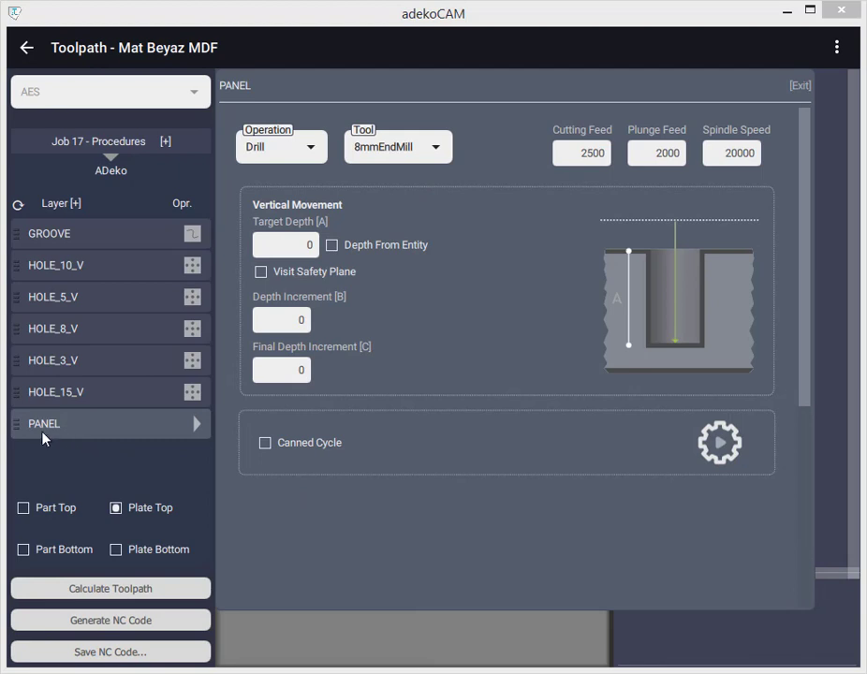
Set the PANEL layer to a Contour operation with the 35mmEndMill tool and a target depth of 18.
left_click(276, 159)
left_click(272, 213)
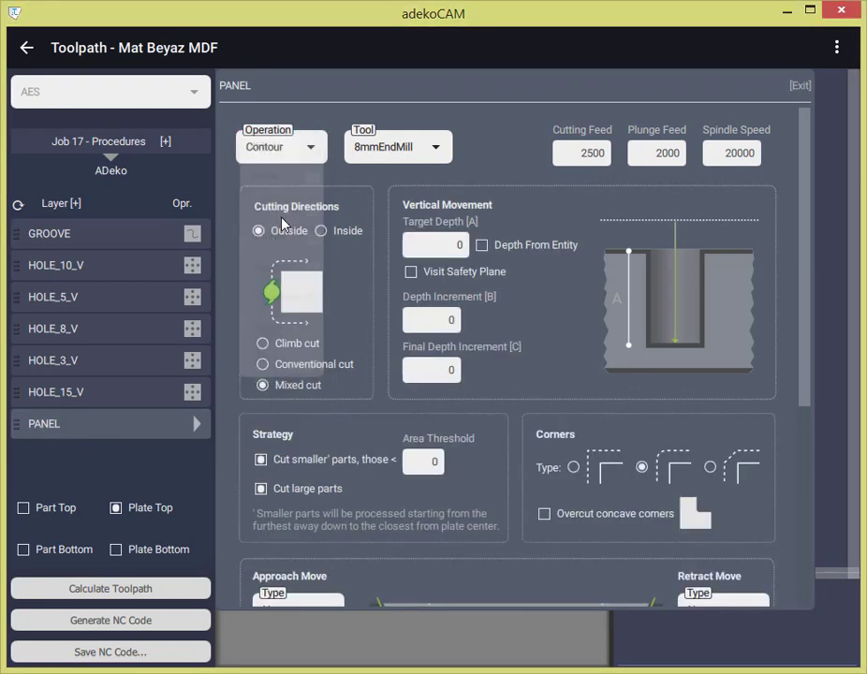
left_click(391, 150)
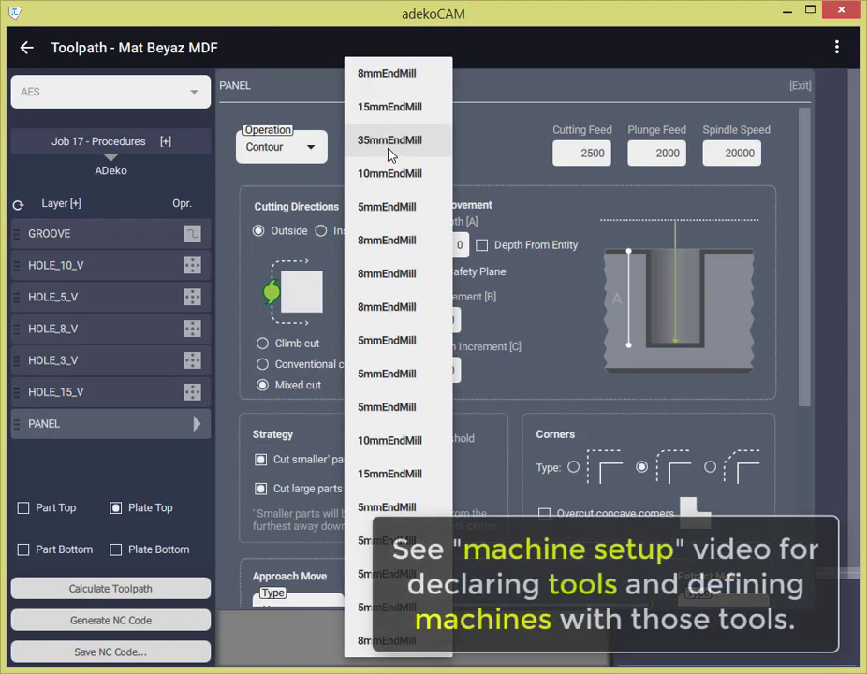
left_click(391, 149)
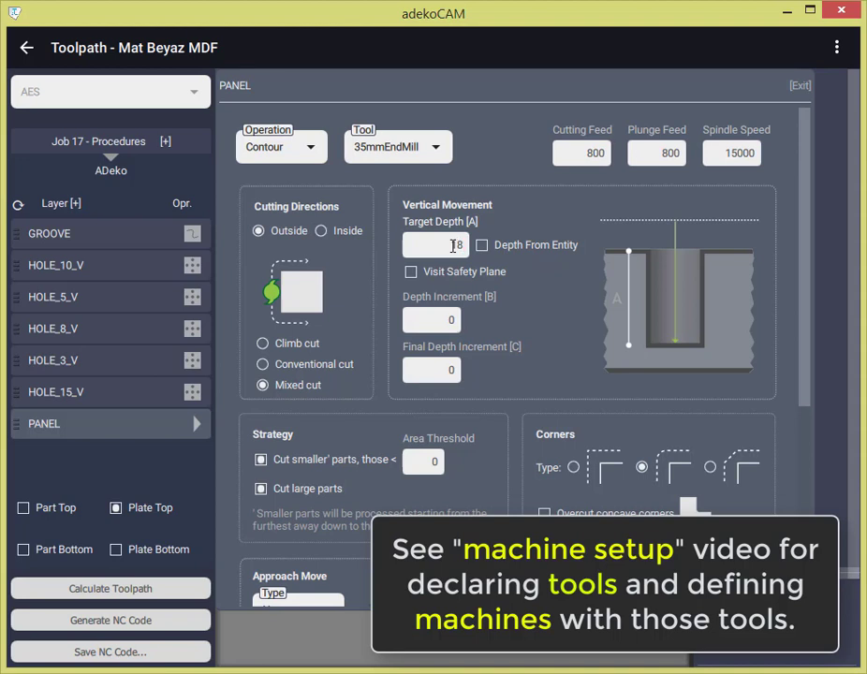
type("8")
Give the PANEL contour's approach move a gradient angle of 10 and an advance distance of 10.
left_click_drag(807, 242, 809, 394)
left_click(270, 418)
type("10")
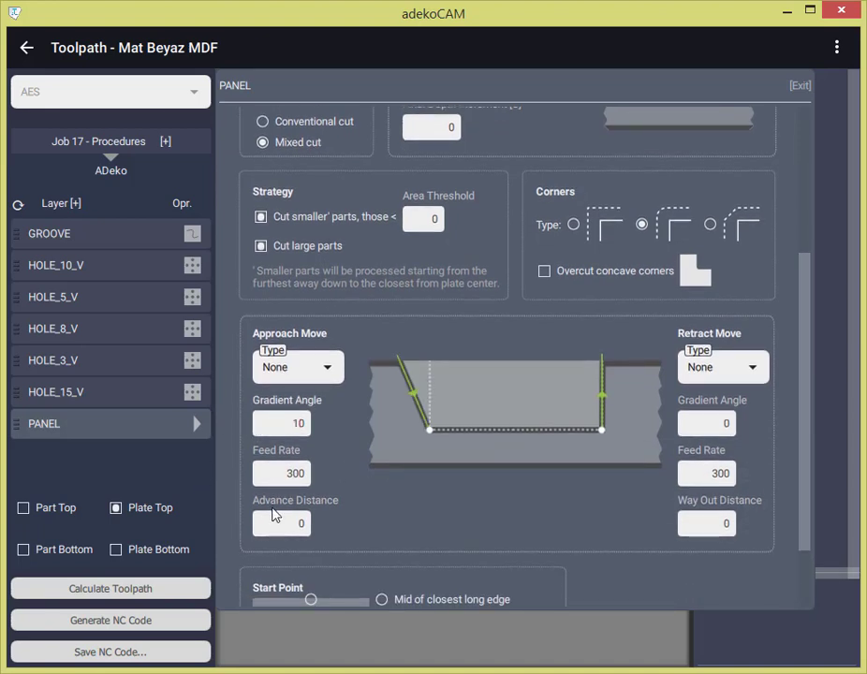
left_click(270, 522)
type("1")
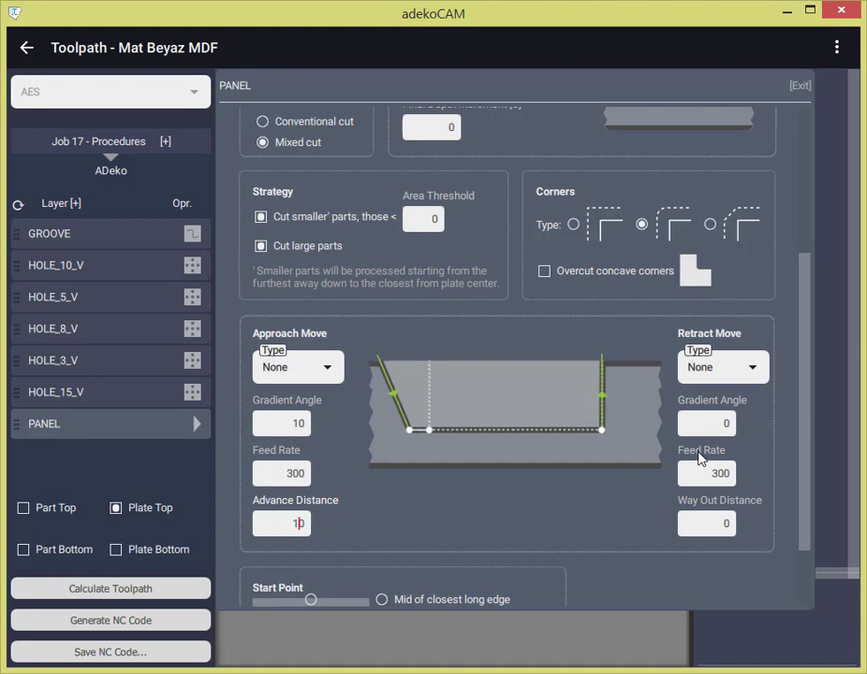
Give the PANEL contour's retract move a gradient angle of 10 and a way out distance of 10, and leave the layer settings.
left_click(698, 422)
type("1")
left_click(697, 526)
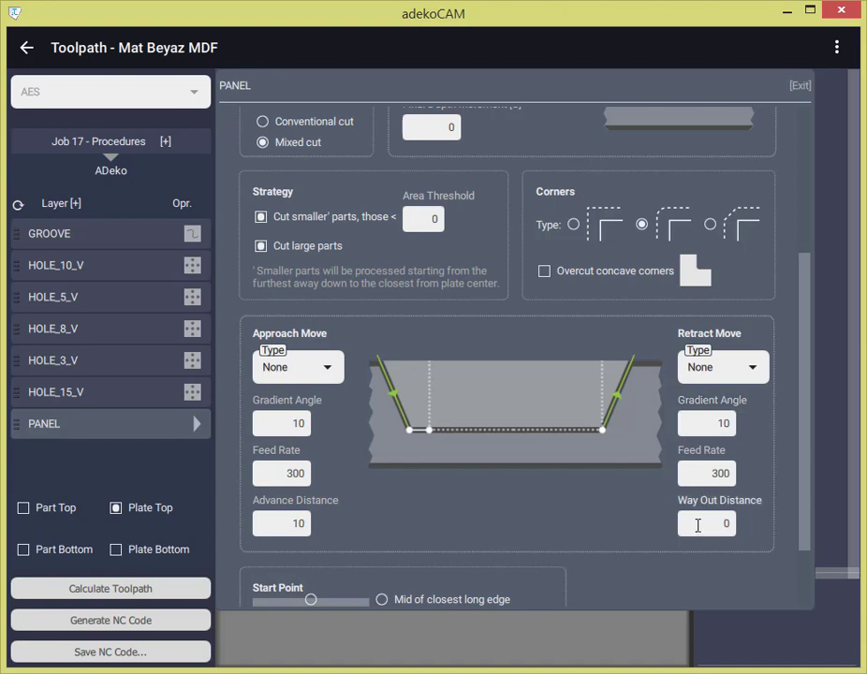
type("1")
left_click(794, 438)
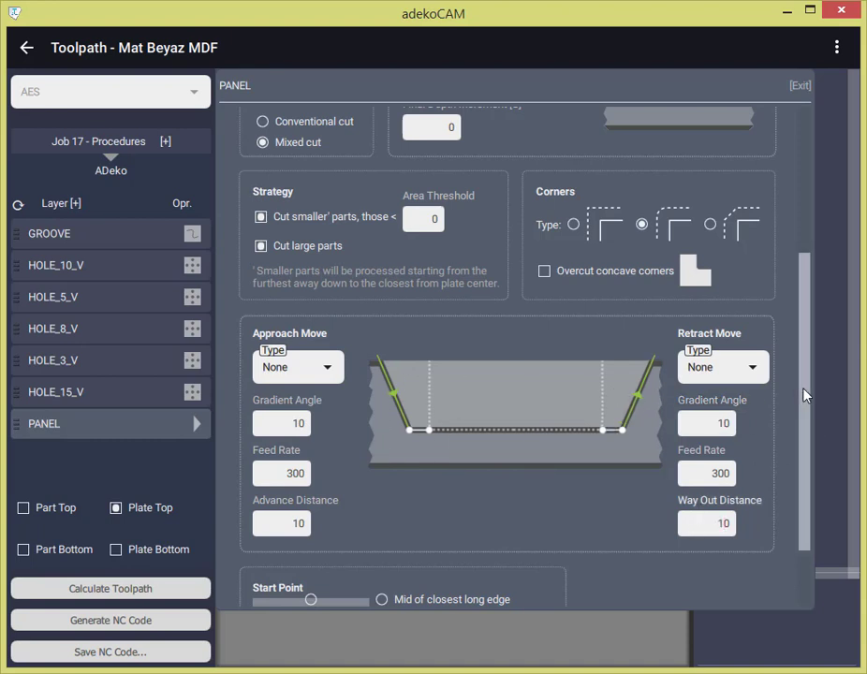
left_click_drag(806, 395, 809, 232)
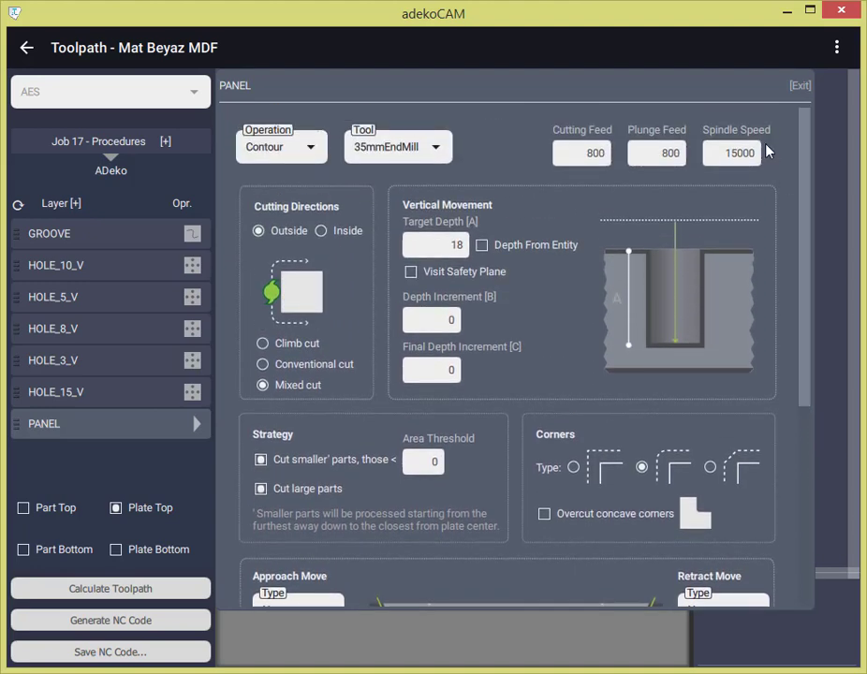
left_click(799, 87)
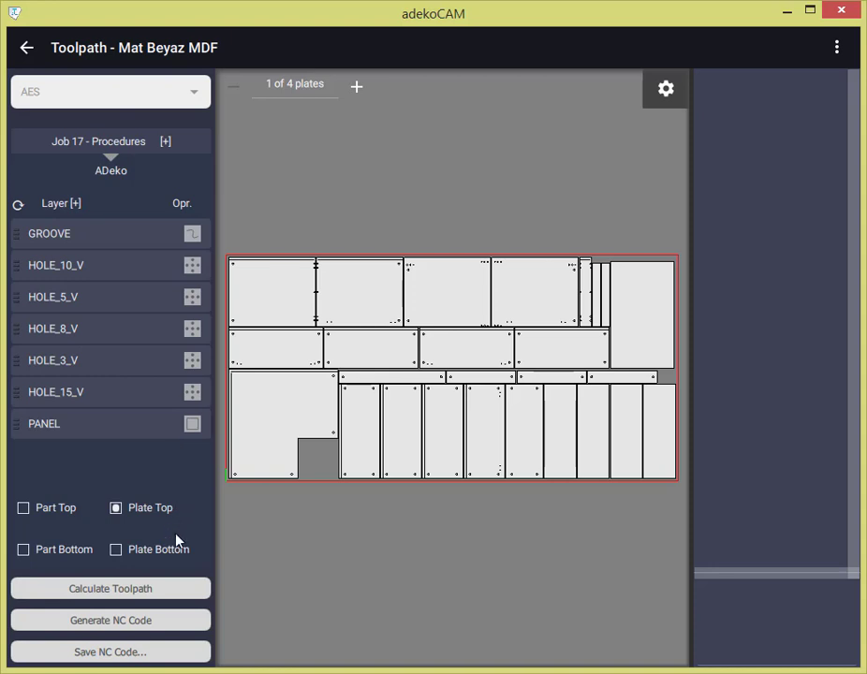
Calculate the toolpath for all layers and inspect it on each of the four plates, returning to the first plate.
left_click(170, 593)
left_click_drag(408, 386, 590, 248)
scroll(490, 386, "down", 3)
scroll(484, 389, "up", 5)
left_click(356, 87)
left_click(355, 86)
left_click(356, 86)
left_click(232, 88)
left_click(233, 89)
left_click(233, 88)
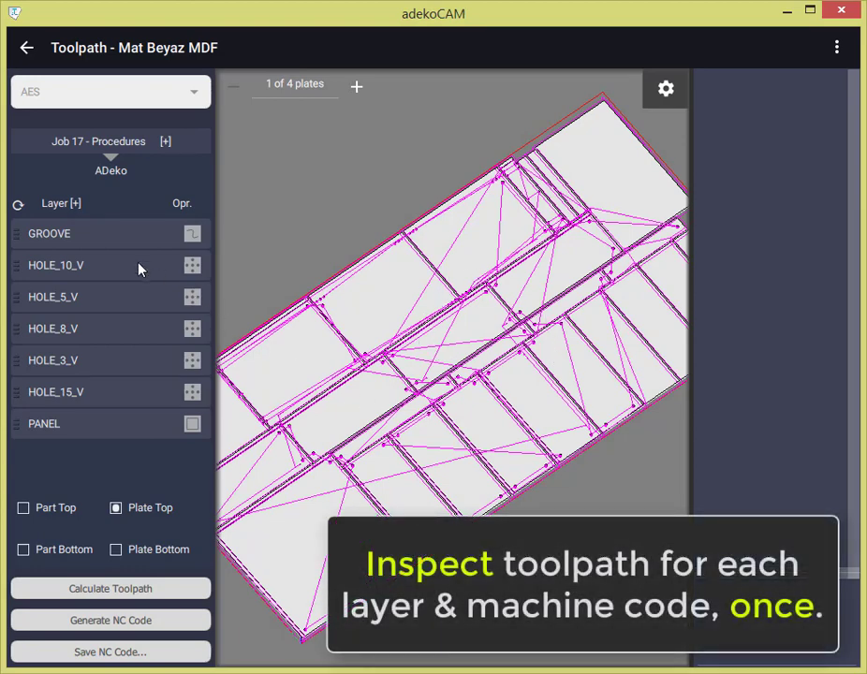
Disable every layer except HOLE_8_V, recalculate the toolpath, and inspect the drilling moves at the 8 mm holes.
left_click(18, 206)
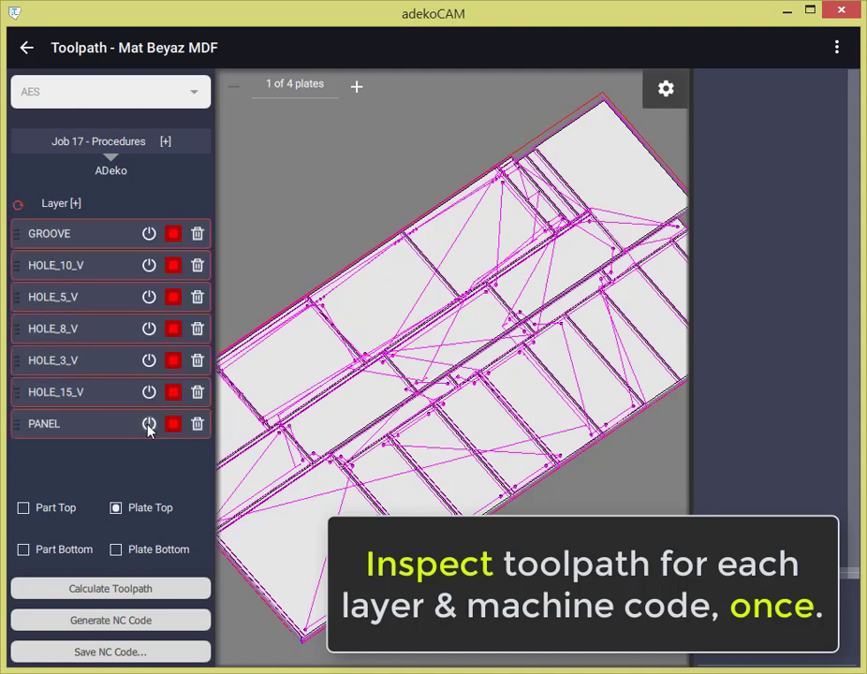
left_click(148, 392)
left_click(149, 361)
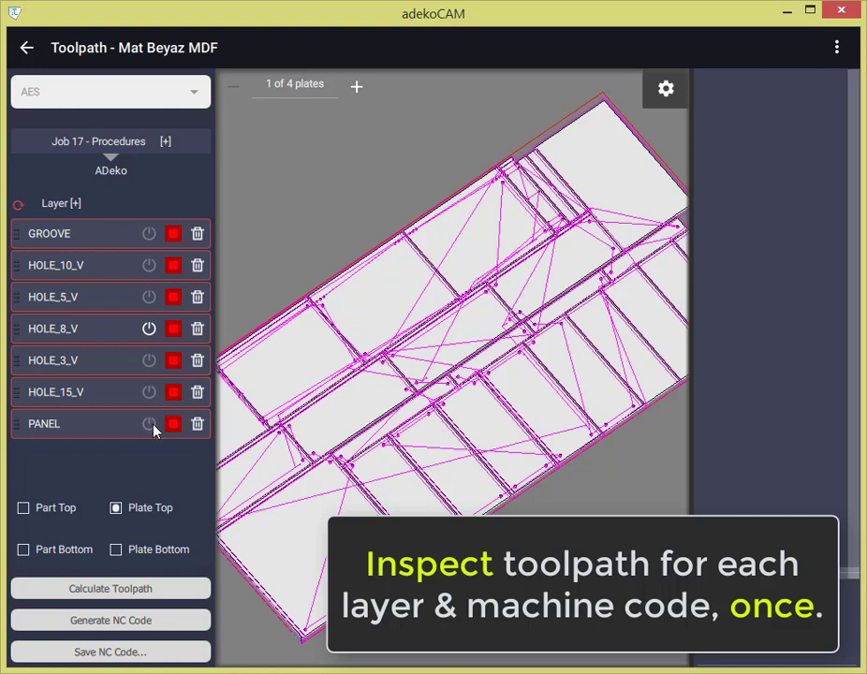
left_click(148, 587)
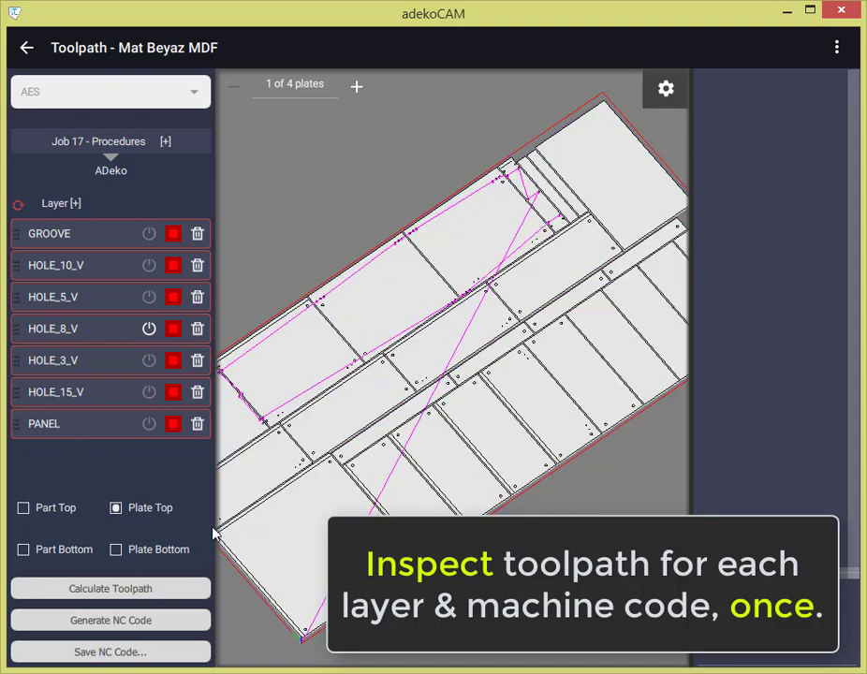
scroll(460, 312, "up", 5)
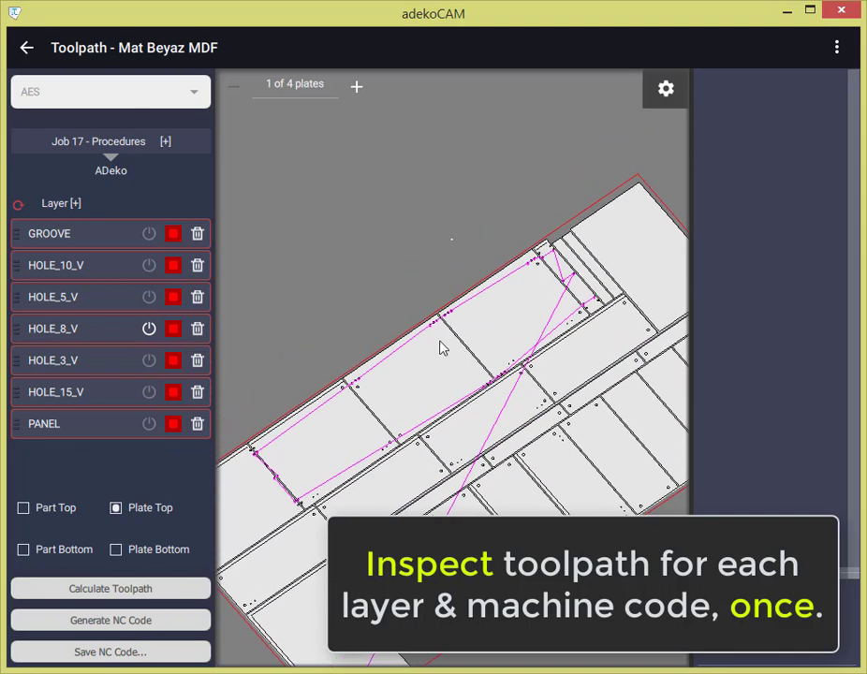
left_click_drag(458, 302, 497, 390)
middle_click_drag(429, 297, 482, 422)
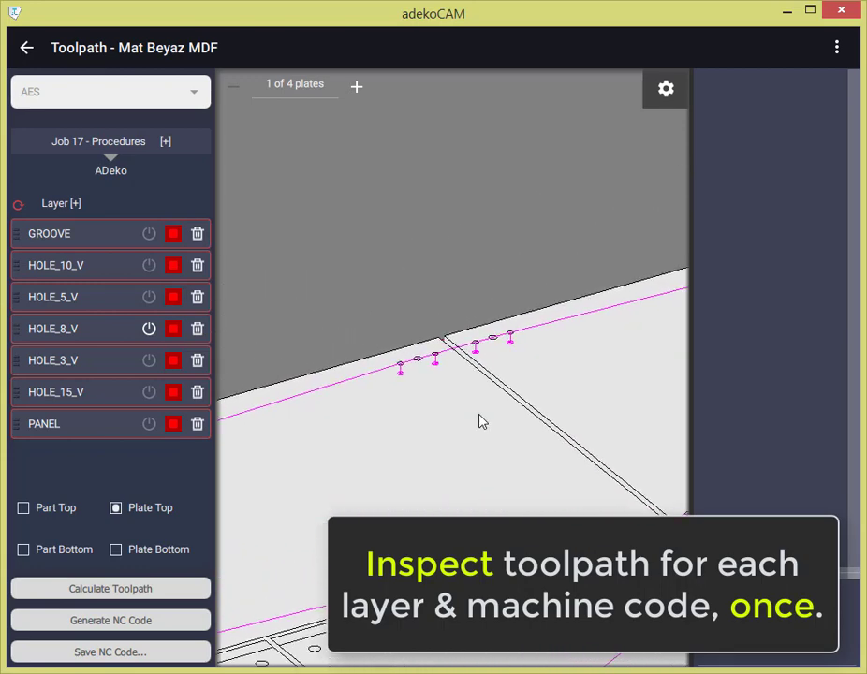
Turn off depth from entity for the HOLE_8_V layer, recalculate the toolpath, and inspect the holes up close.
left_click(17, 205)
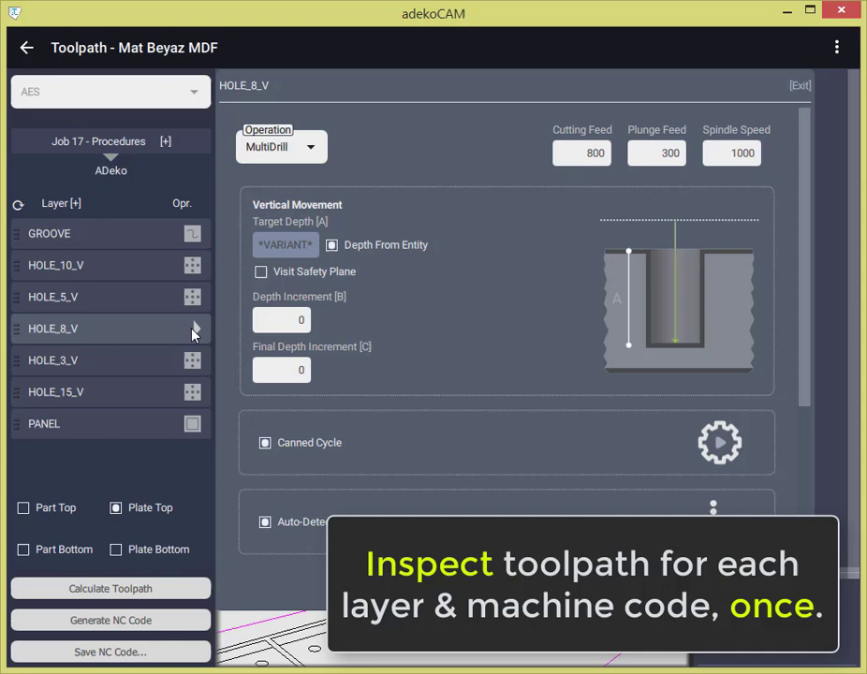
left_click(331, 246)
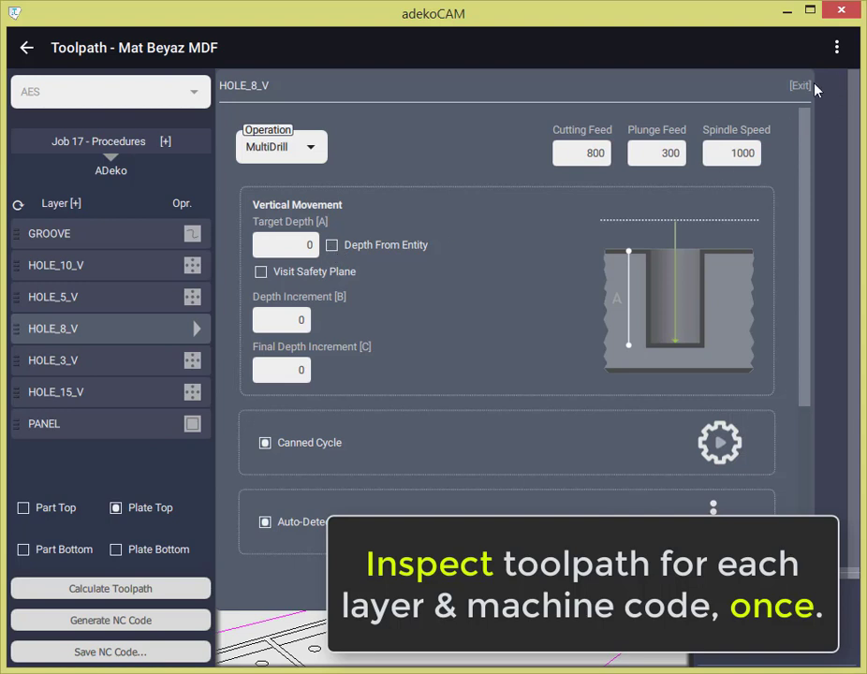
left_click(812, 87)
left_click(187, 586)
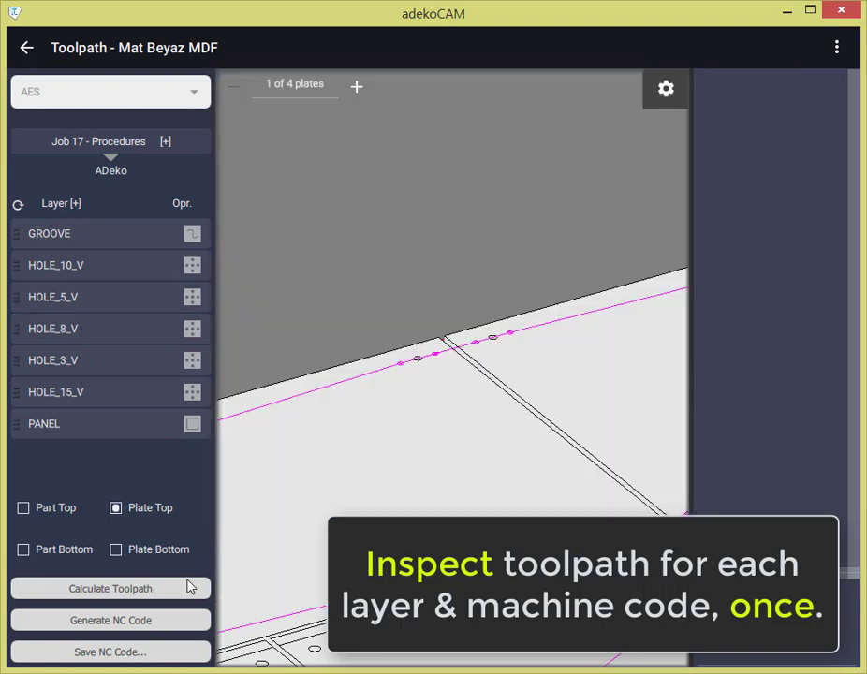
left_click_drag(412, 422, 427, 364)
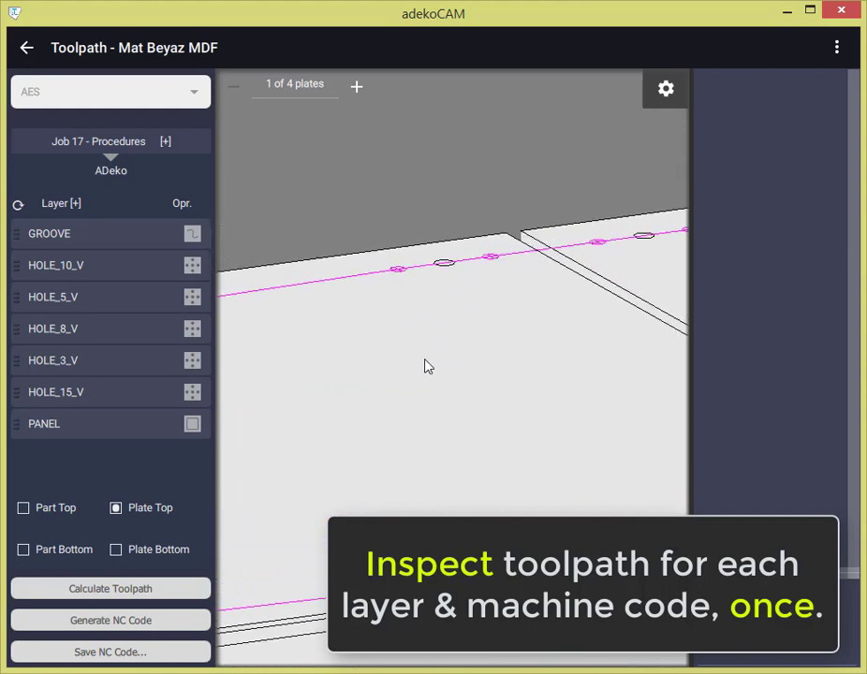
Turn depth from entity back on for the HOLE_8_V layer and leave its settings.
left_click(193, 332)
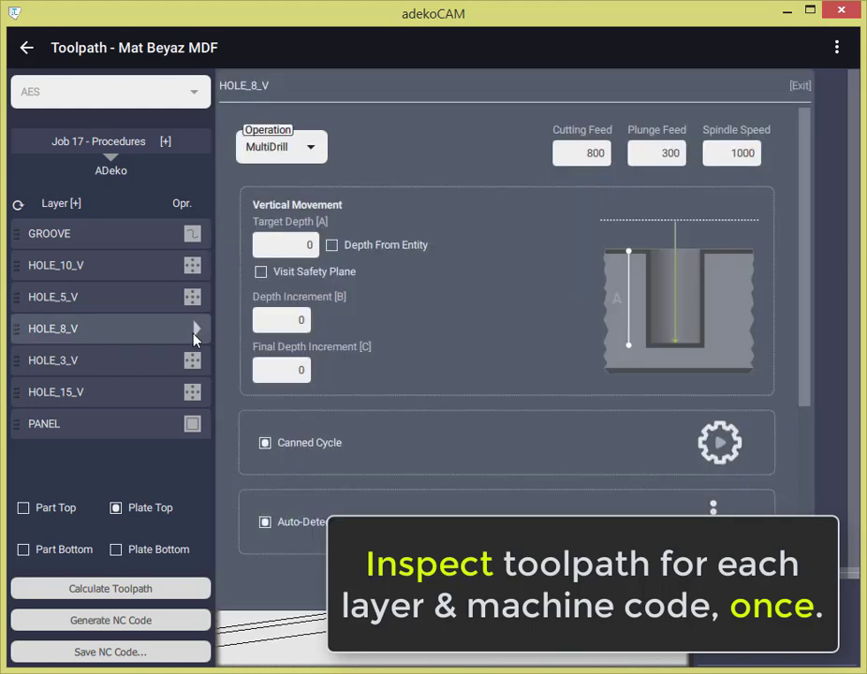
left_click(331, 245)
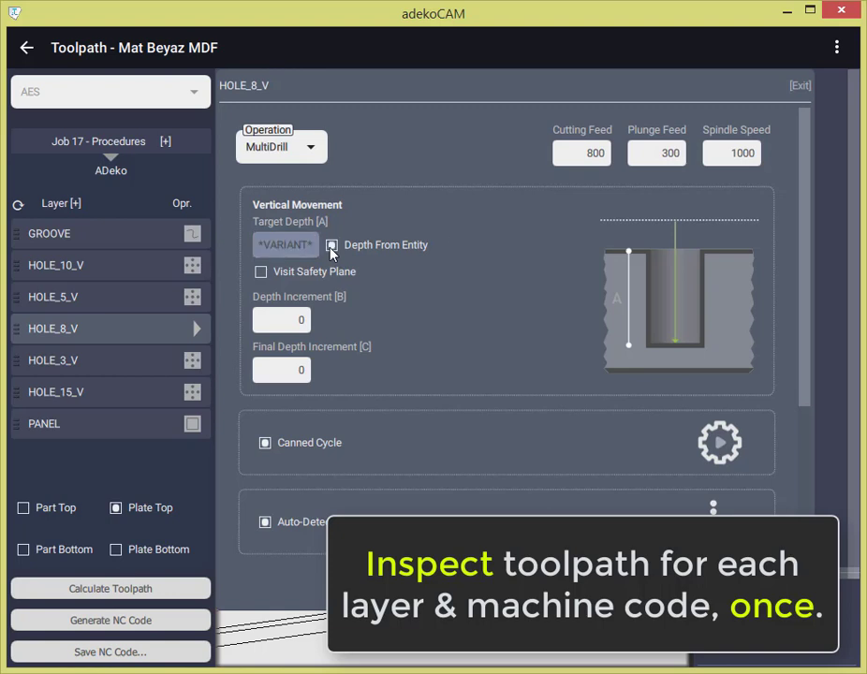
left_click(799, 86)
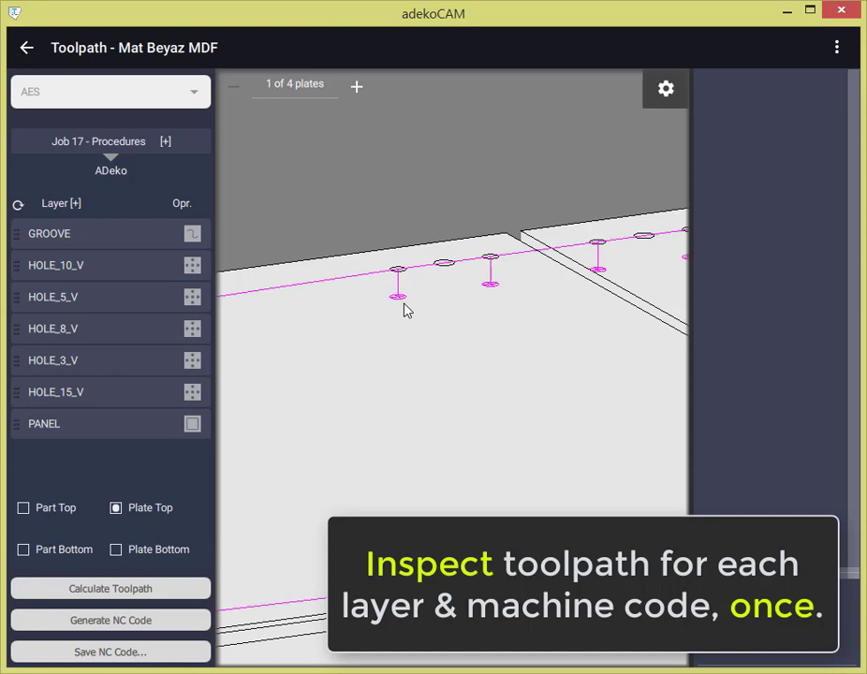
Re-enable the PANEL, GROOVE and remaining hole layers and recalculate the toolpath for all layers.
left_click(18, 207)
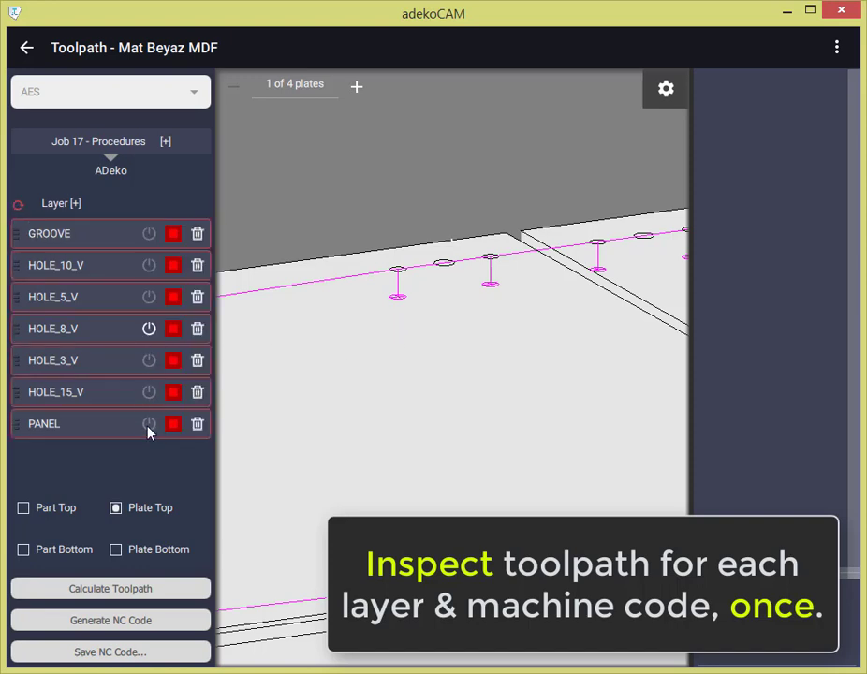
left_click(148, 425)
left_click(149, 393)
left_click(149, 360)
left_click(149, 297)
left_click(148, 266)
left_click(148, 234)
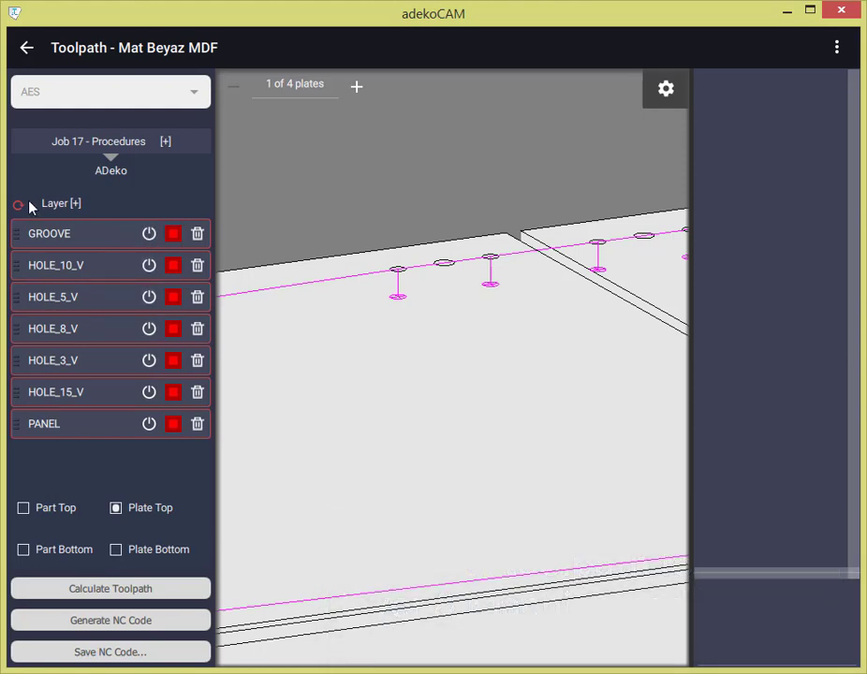
left_click(18, 207)
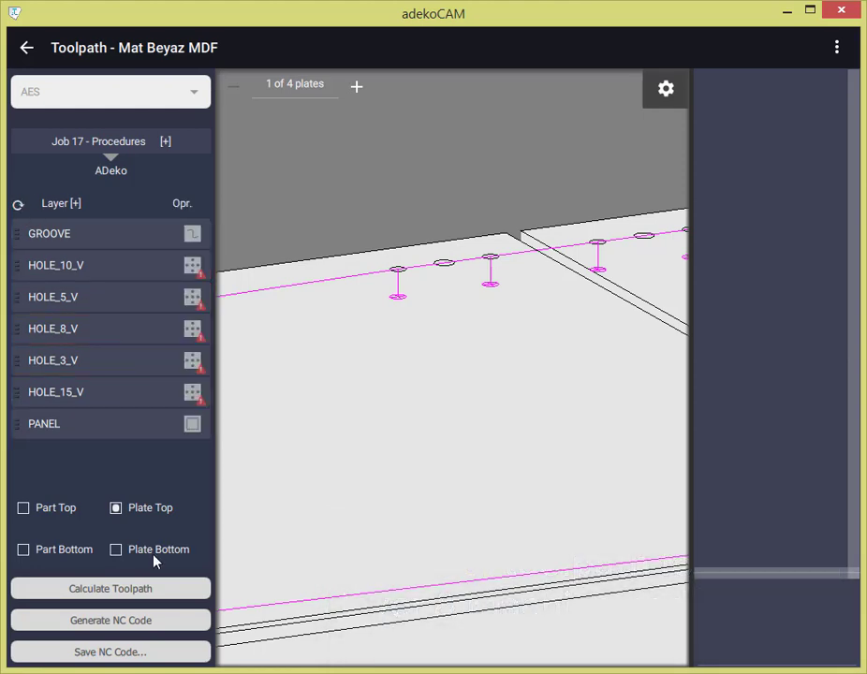
left_click(154, 588)
Reset the plate view, generate the NC code, and look through its lines.
left_click(662, 97)
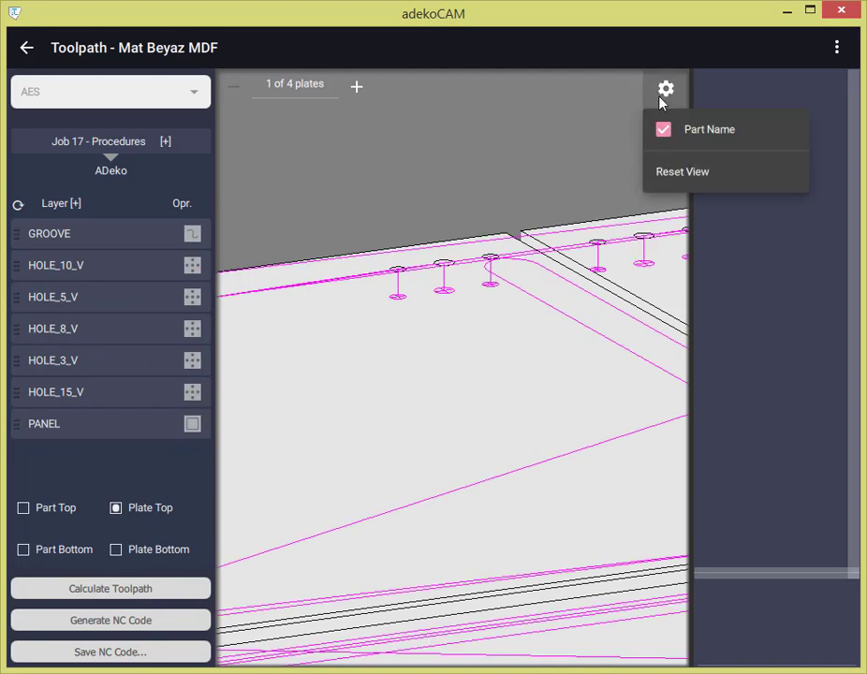
left_click(672, 176)
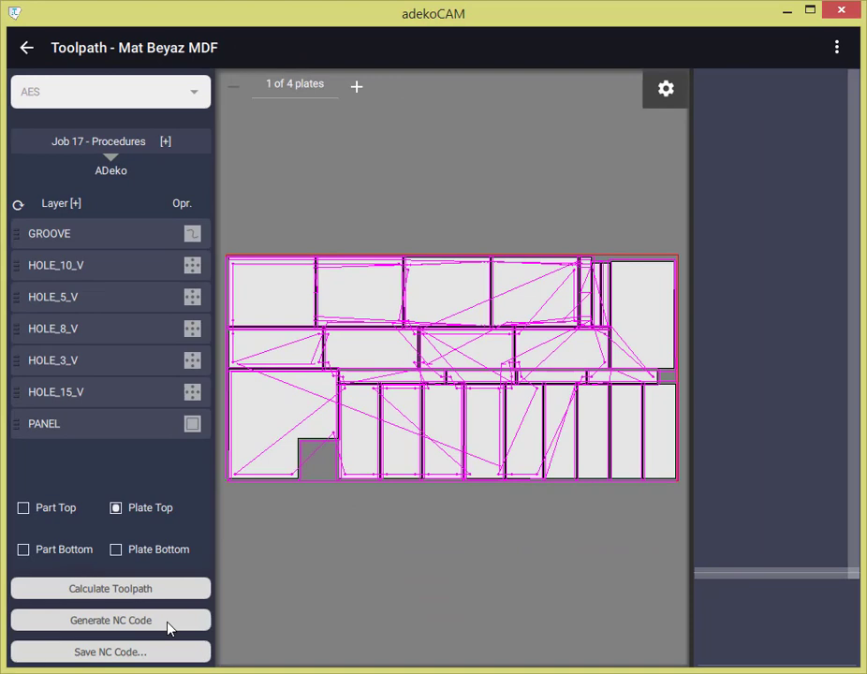
left_click(166, 622)
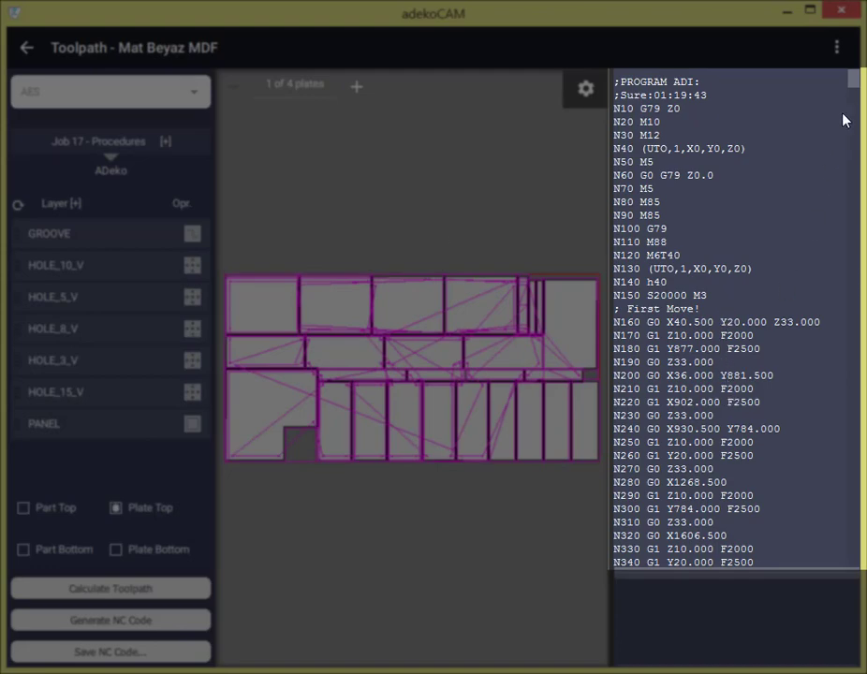
left_click_drag(853, 85, 853, 227)
scroll(739, 401, "down", 10)
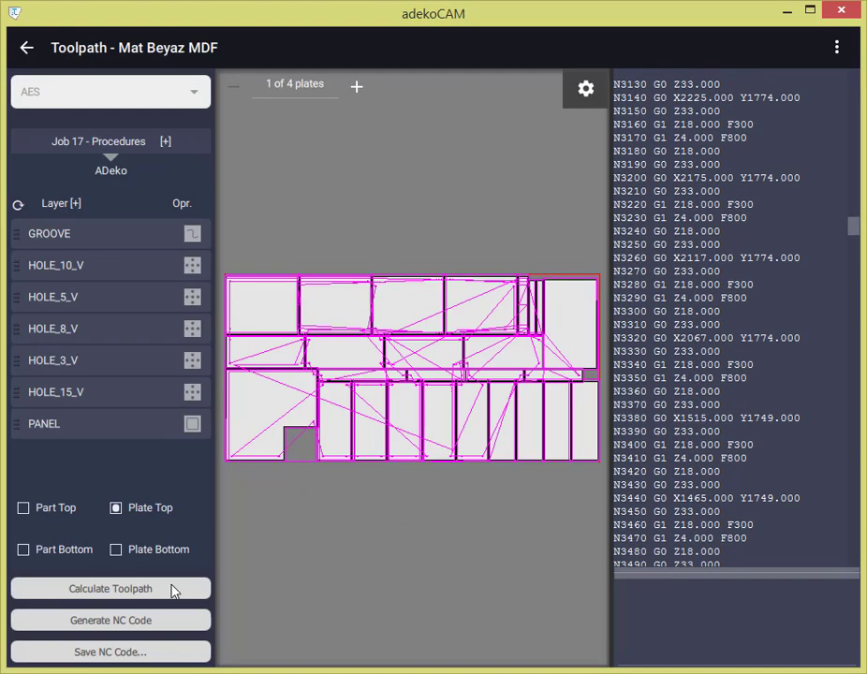
Check the destination folder for saving the NC code without saving, and go back to the start of the code.
left_click(174, 659)
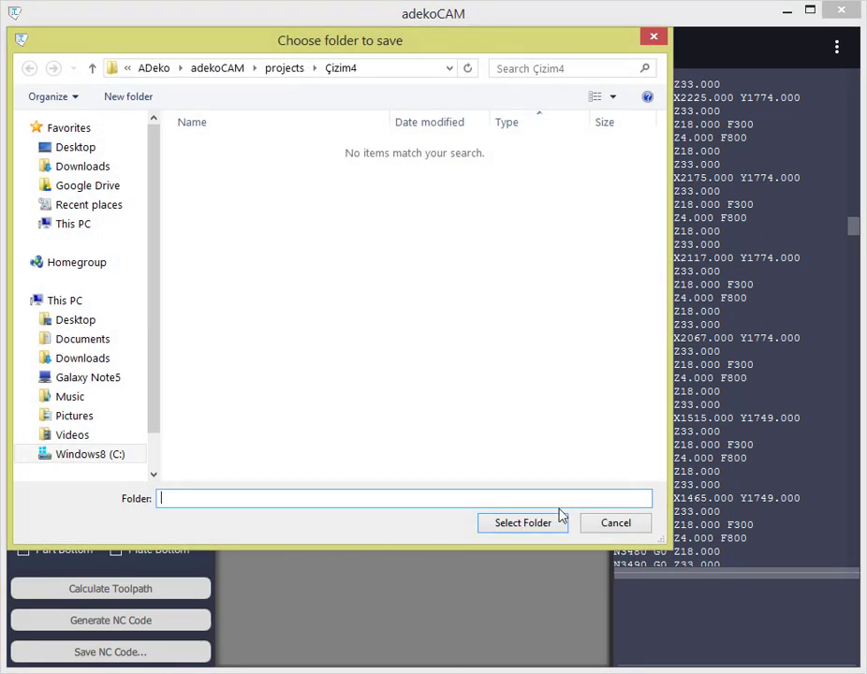
left_click(615, 524)
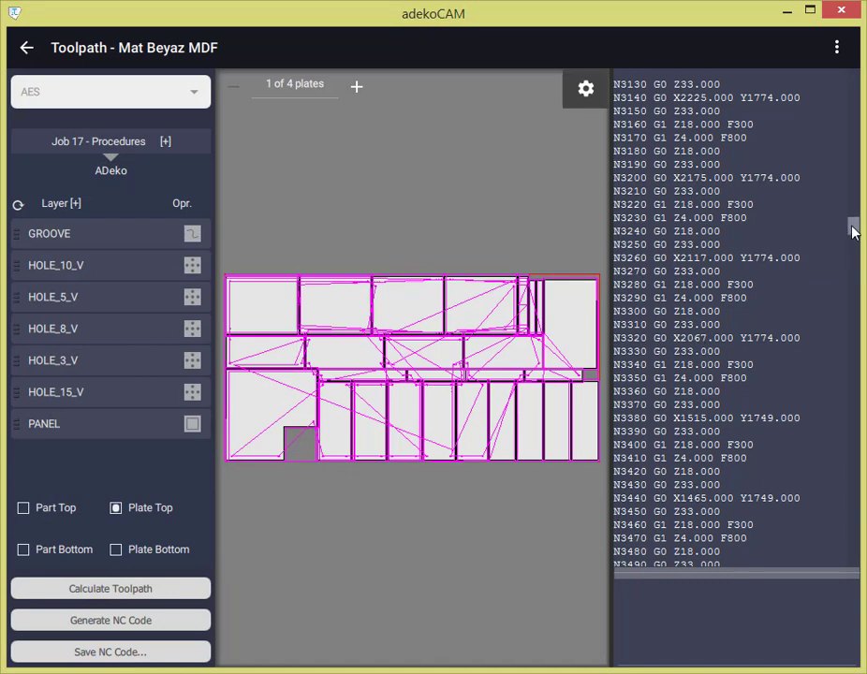
left_click_drag(851, 224, 840, 71)
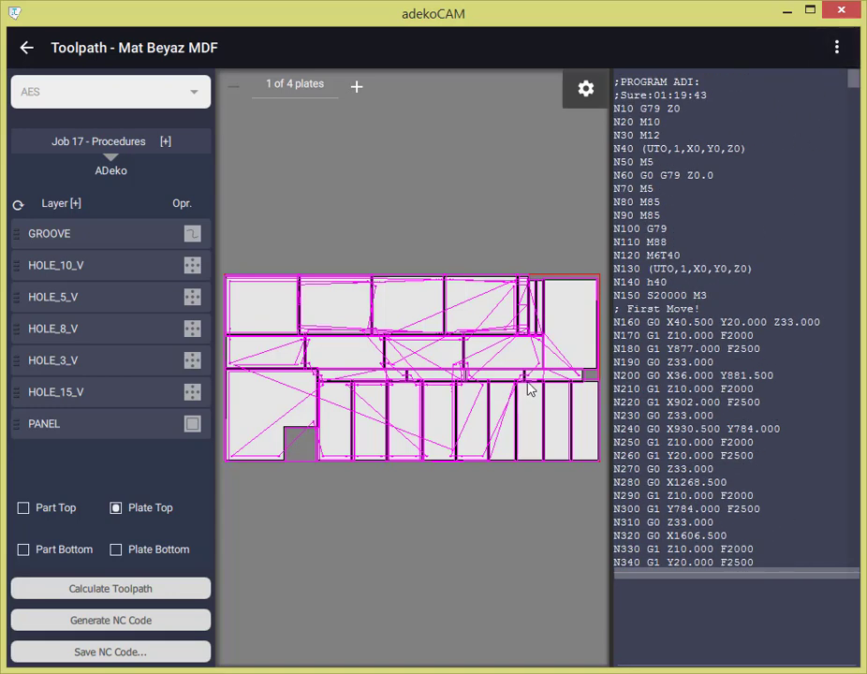
Return to the project board and import the Çizim4-F58BCR4P5TBB file as another project with its default properties.
left_click(119, 145)
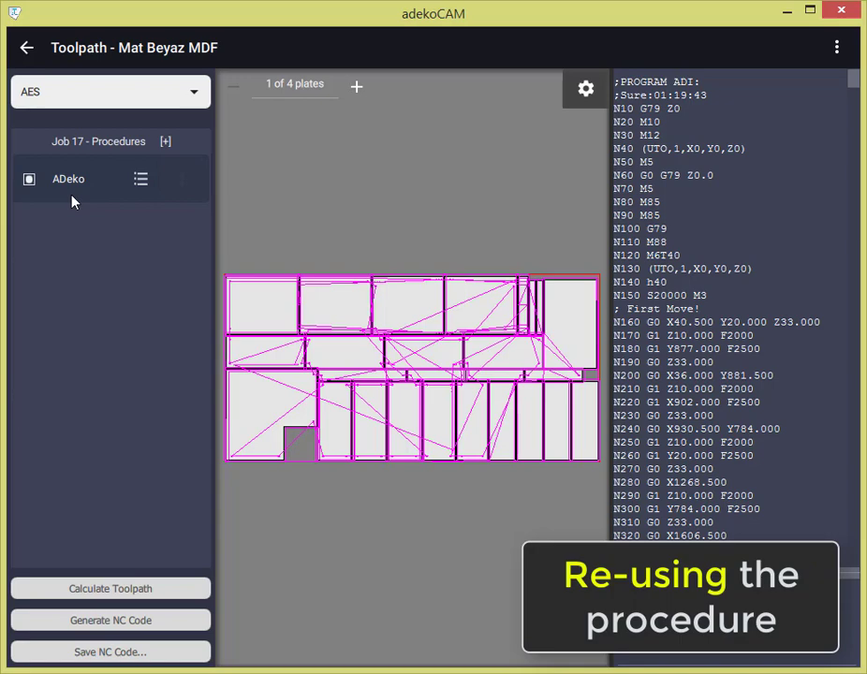
left_click(26, 50)
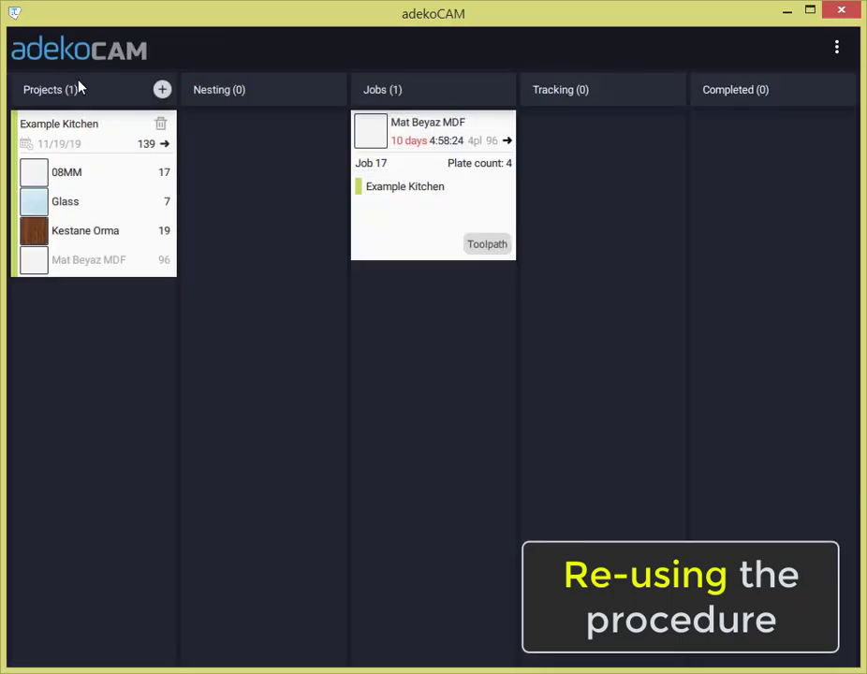
left_click(161, 90)
double_click(223, 146)
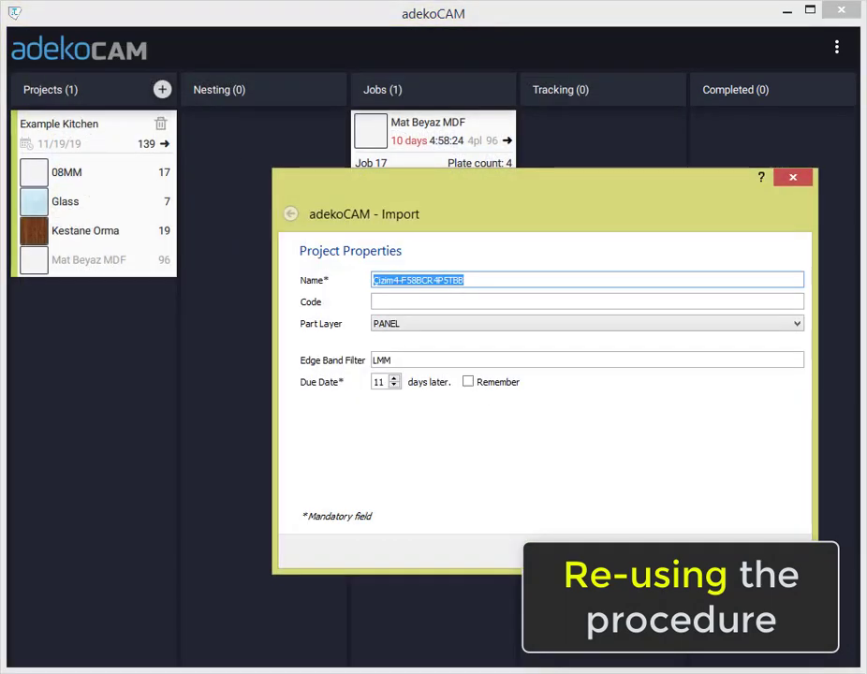
left_click(697, 539)
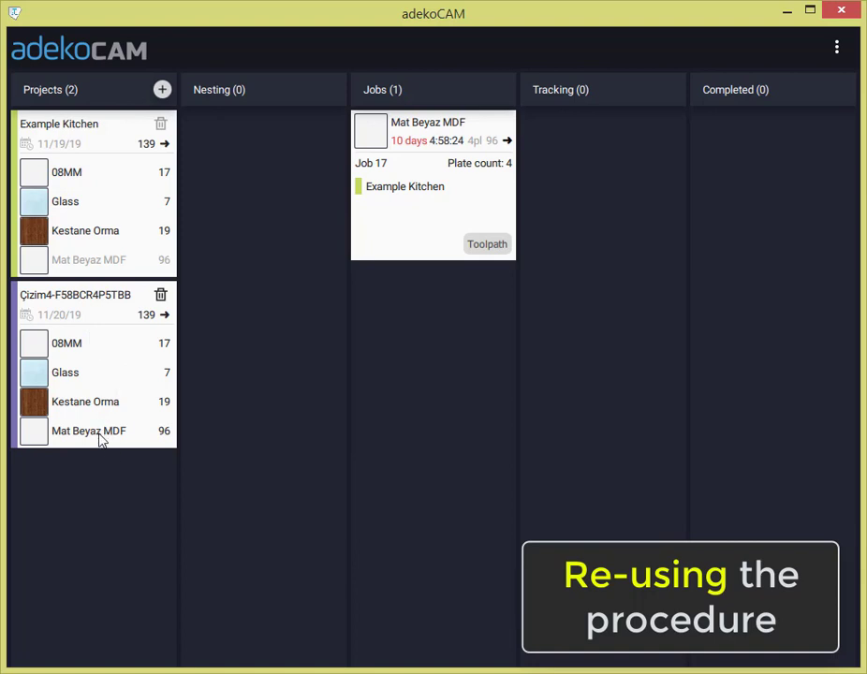
Send the Çizim4 project's Mat Beyaz MDF parts to nesting and optimize the cut plan with max rotation 6, complex, on 3660 x 1830 plates.
left_click_drag(129, 438, 270, 377)
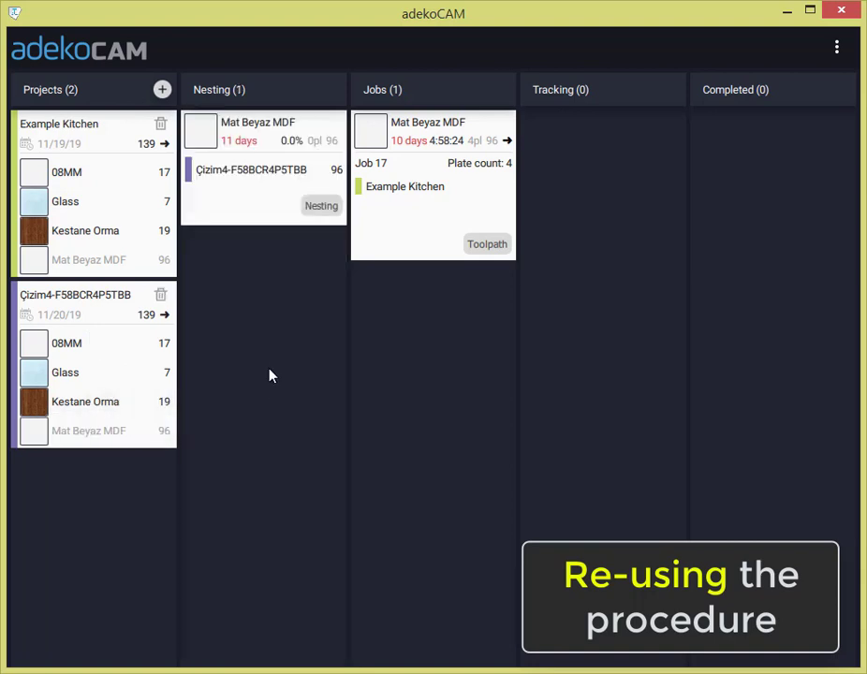
left_click(321, 207)
left_click(119, 136)
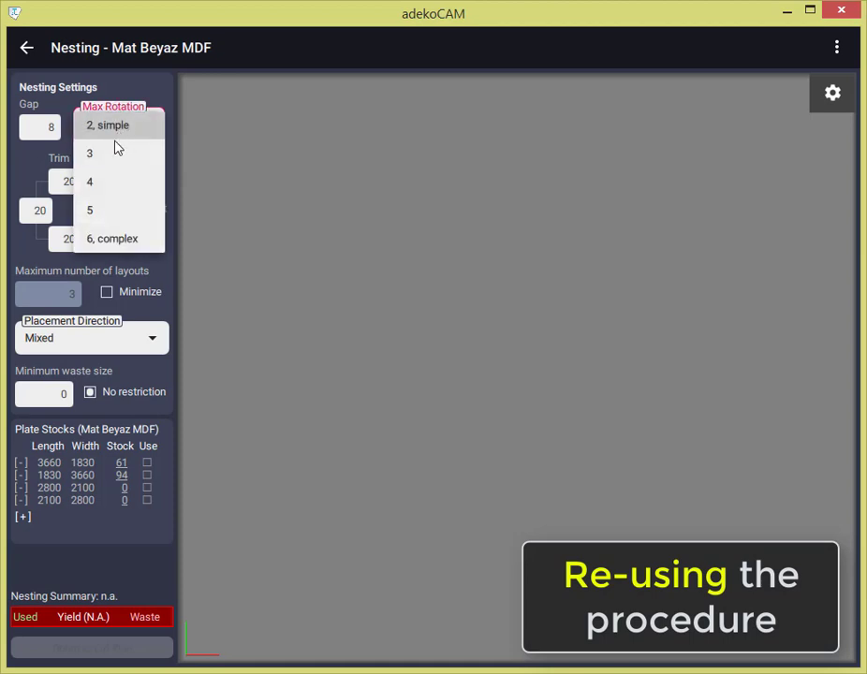
left_click(126, 240)
left_click(147, 464)
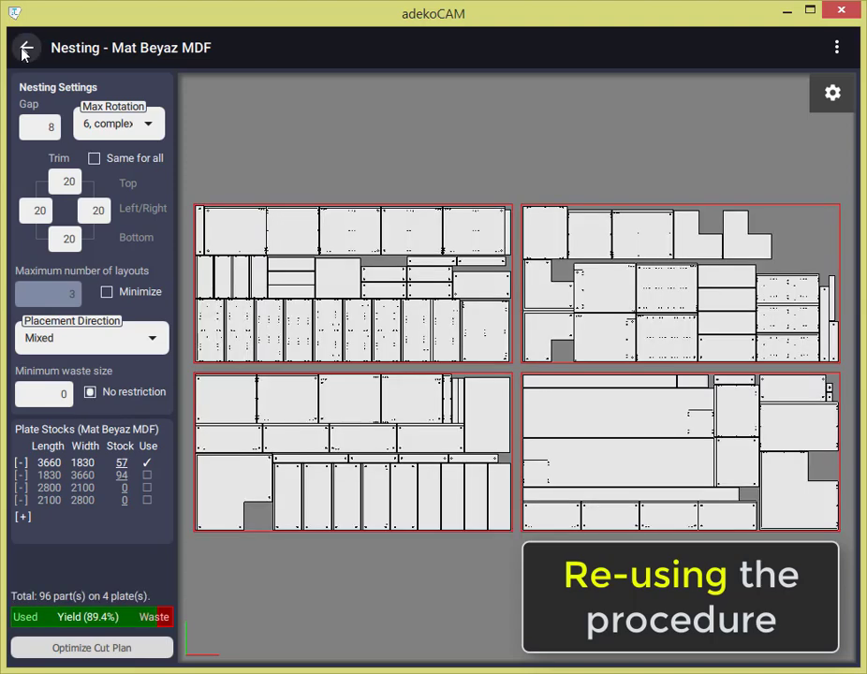
Turn the nested Mat Beyaz MDF parts of the Çizim4 project into a job and open its toolpath.
left_click(25, 51)
left_click_drag(281, 186, 397, 336)
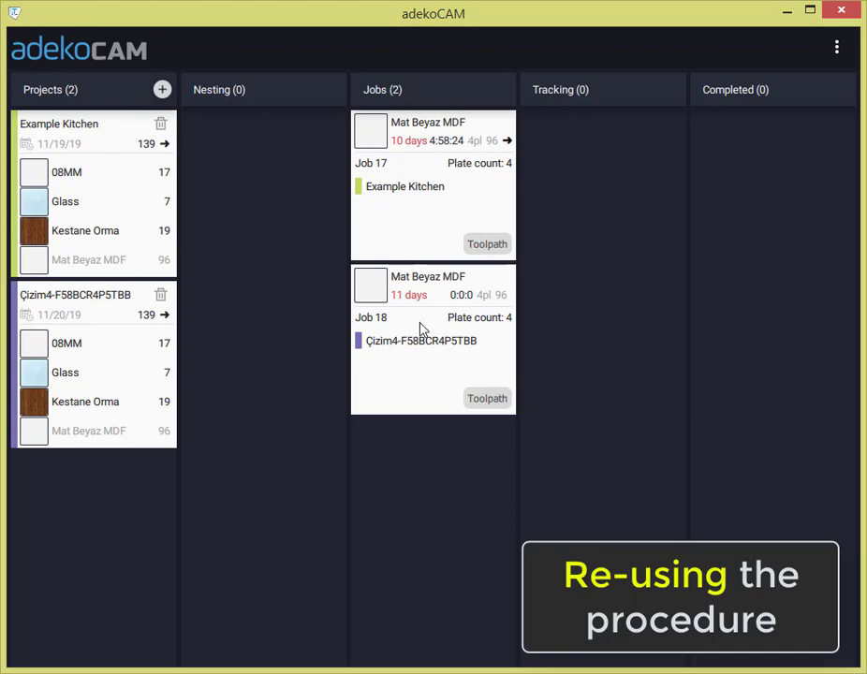
left_click(480, 400)
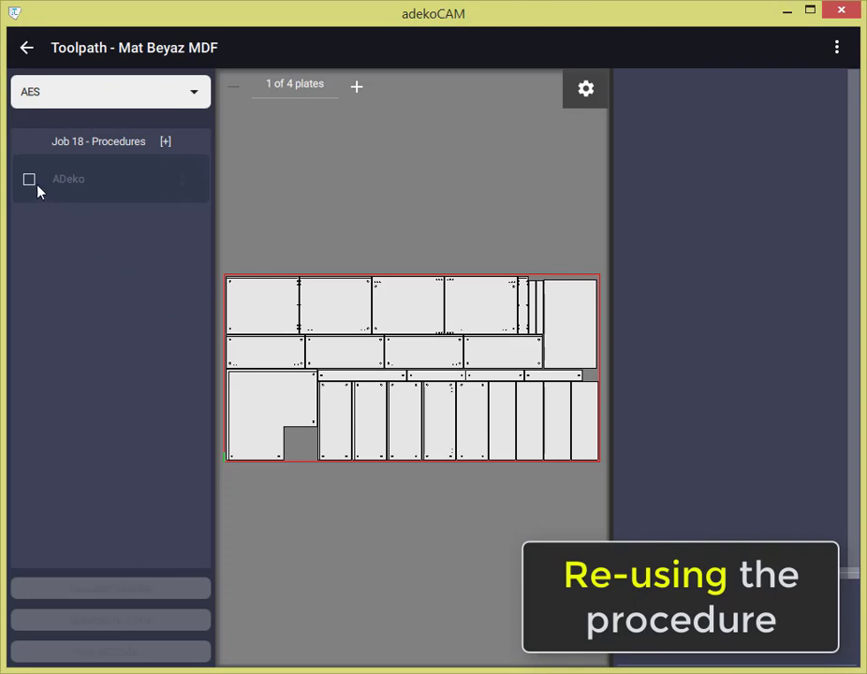
Apply the existing ADeko procedure to the new job, calculate its toolpath, generate the NC code, and inspect the plate in 3D.
left_click(30, 183)
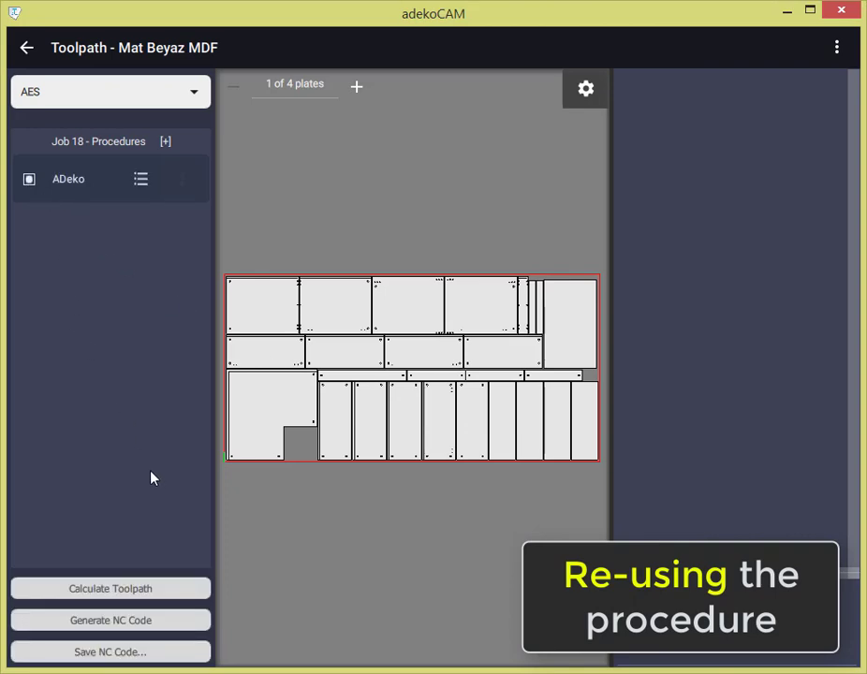
left_click(177, 622)
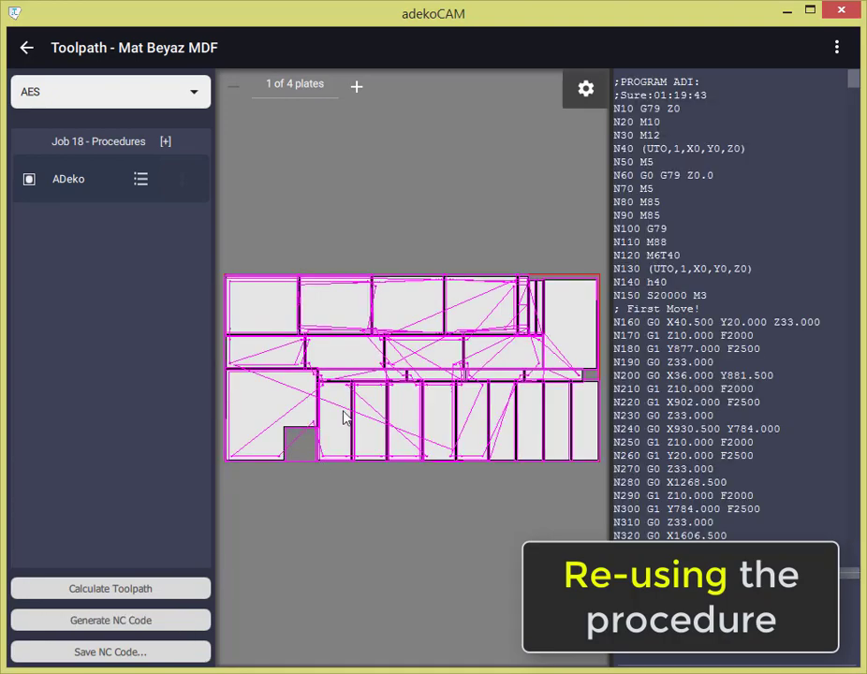
left_click_drag(344, 411, 522, 227)
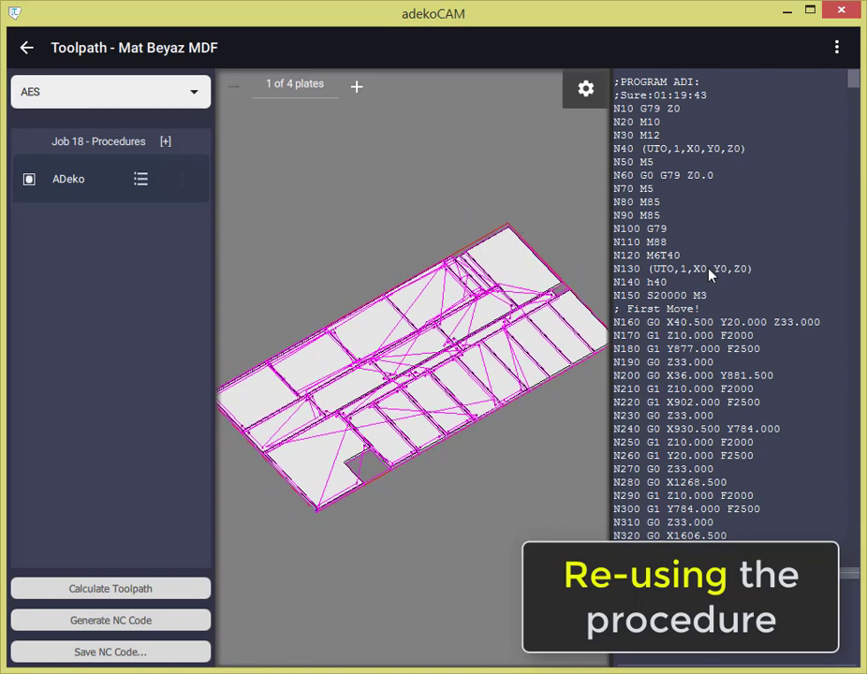